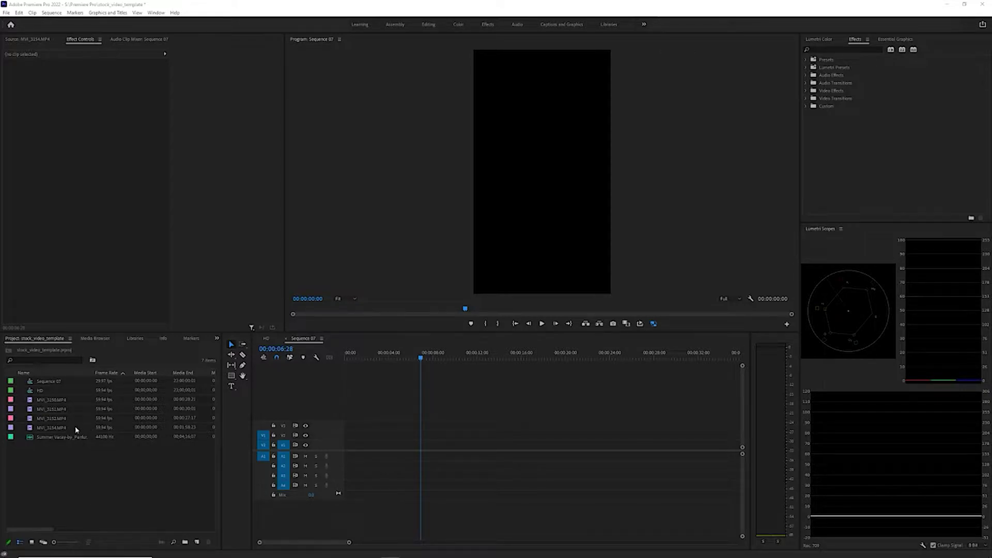
Place MVI_3151.MP4 at the start of track V1 and move the playhead to 00:00:04:17
click(42, 402)
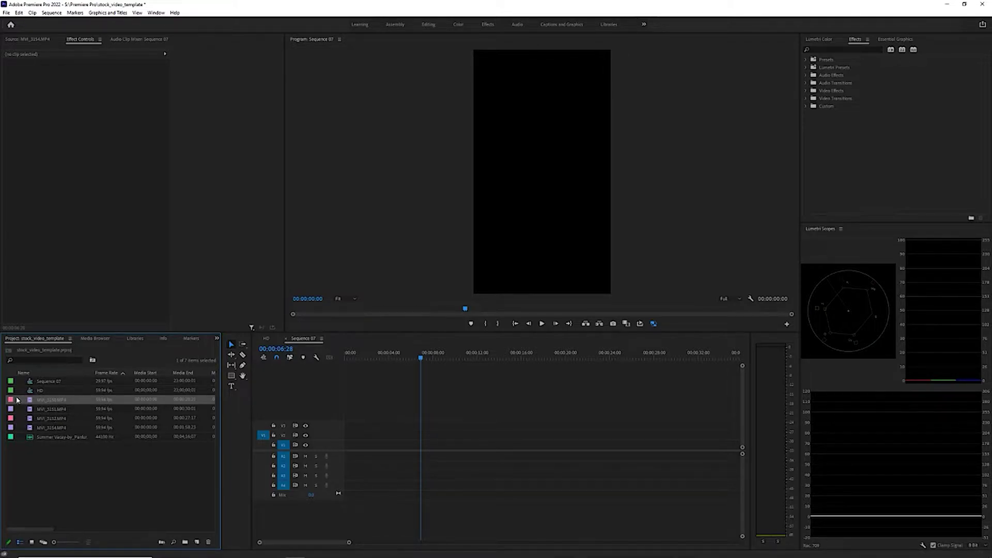
click(42, 413)
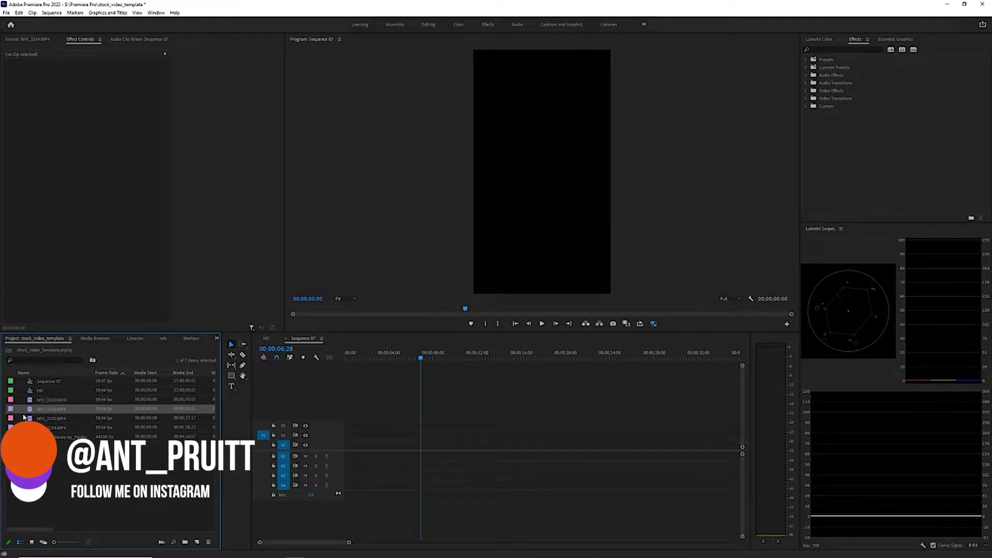
double_click(31, 411)
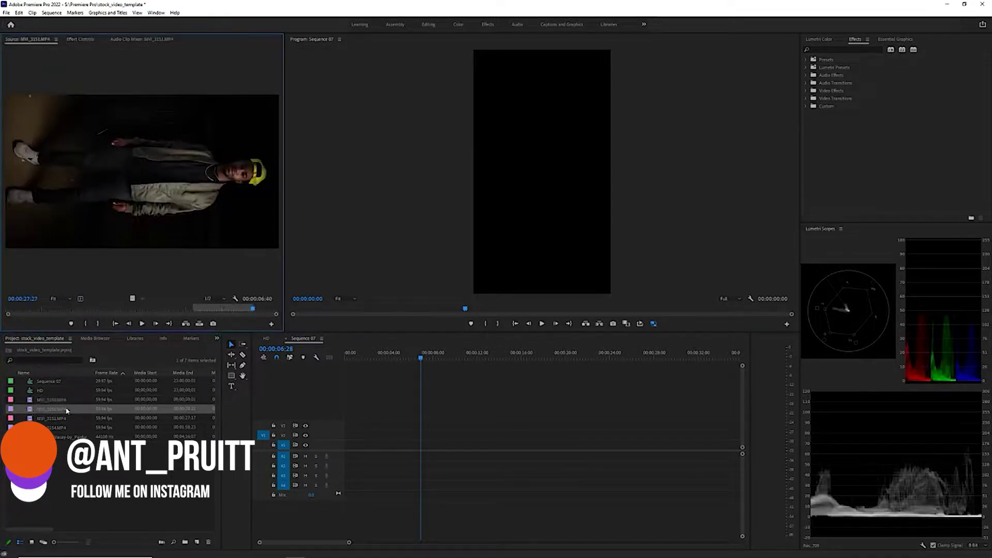
drag(28, 409, 389, 447)
click(390, 447)
drag(421, 358, 395, 358)
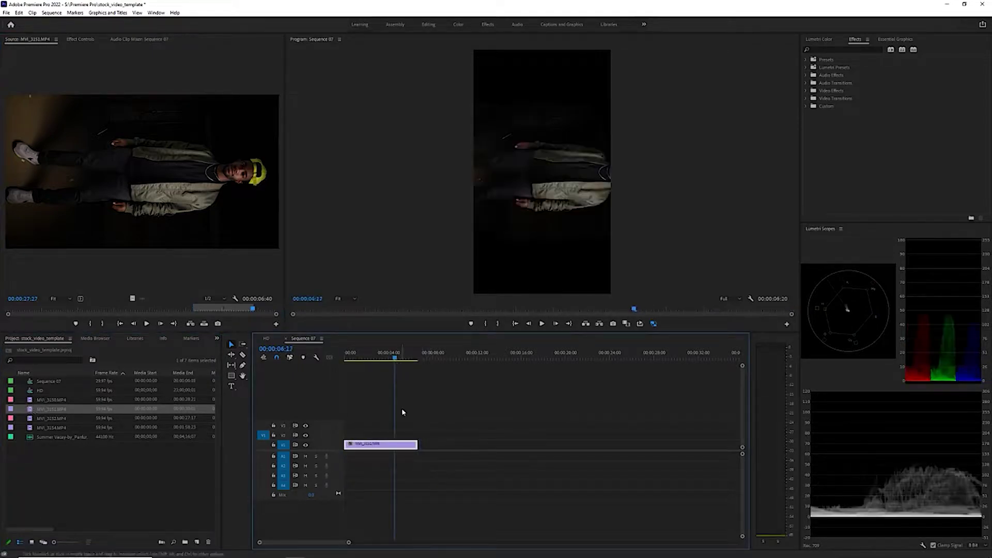
Set the rotation of the MVI_3151.MP4 clip to -90° so the person stands upright in the vertical frame
click(69, 39)
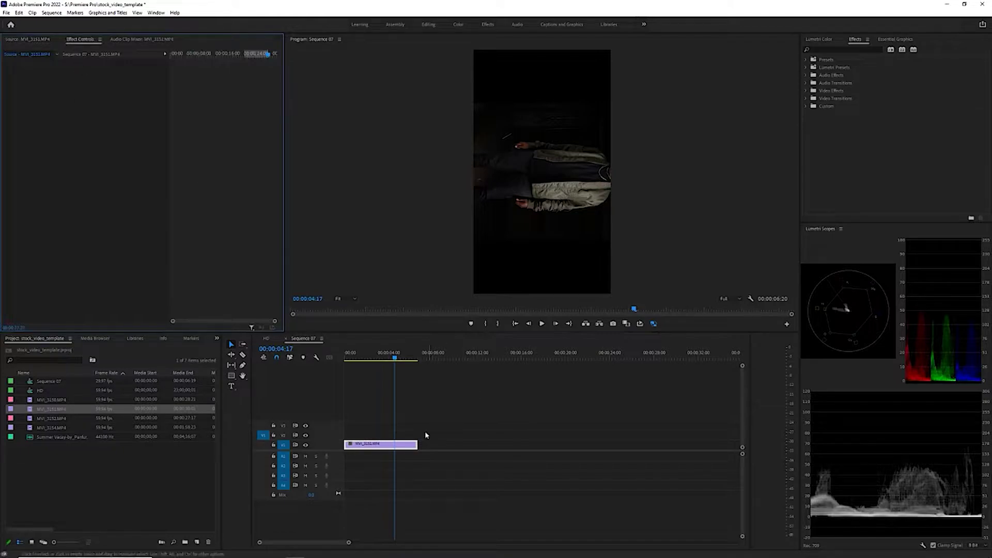
click(405, 447)
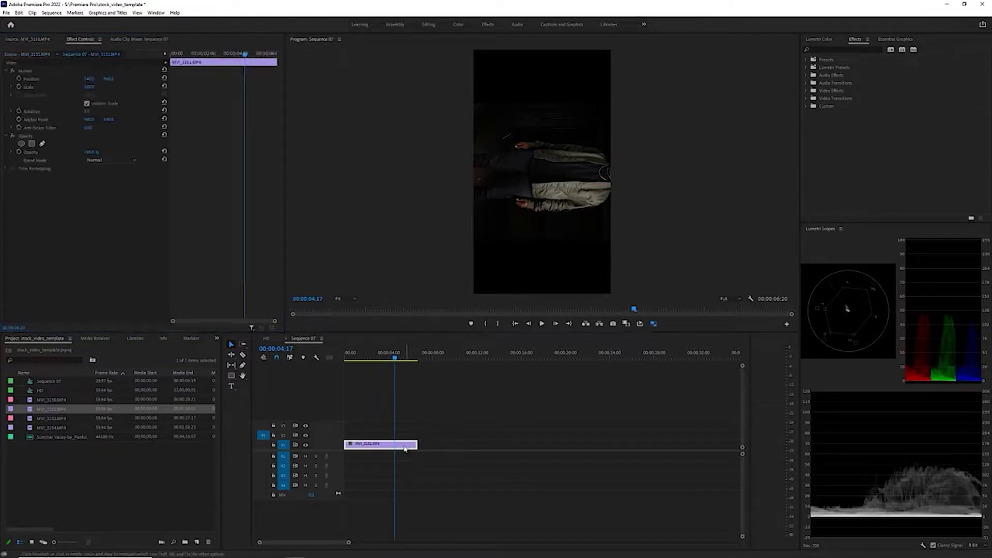
click(90, 112)
click(88, 111)
key(BackSpace)
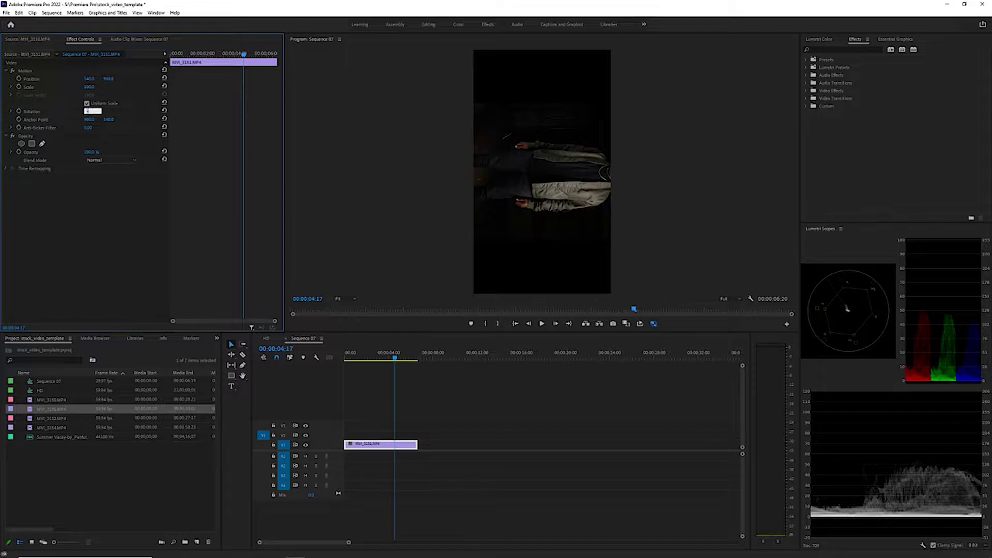
text(-90)
key(Return)
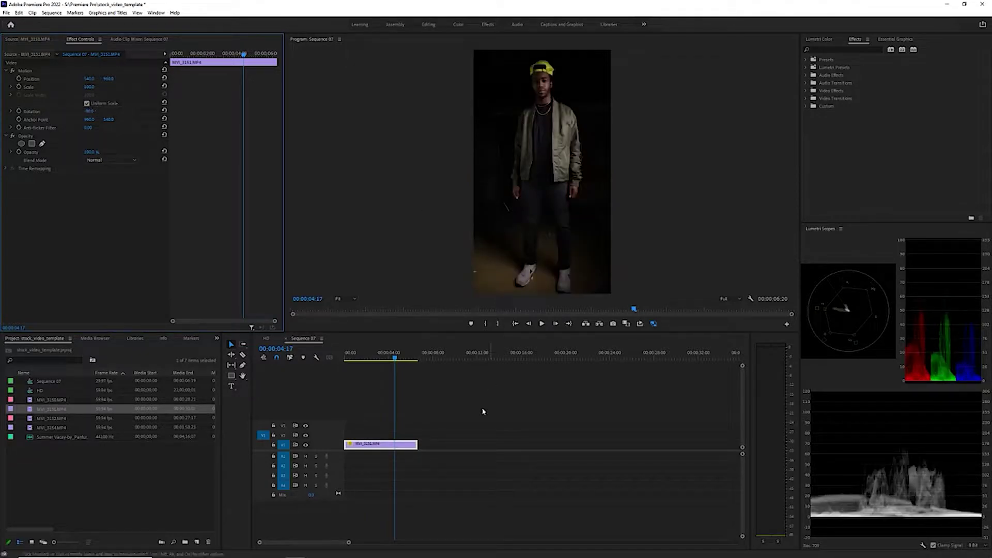
click(373, 445)
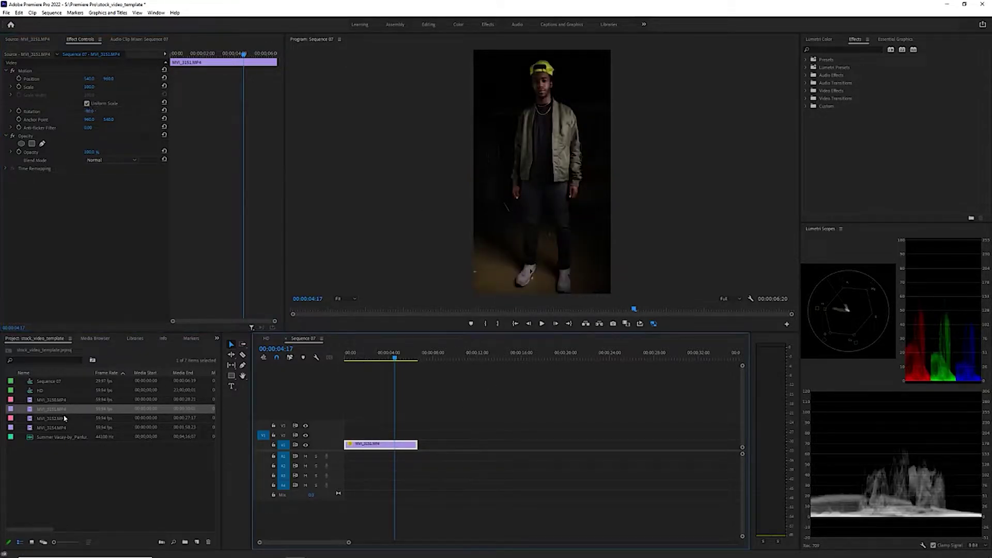
Move the MVI_3151.MP4 clip to V2 and place MVI_3154.MP4 on V1 beneath it, starting at 00:00:04:17
double_click(34, 429)
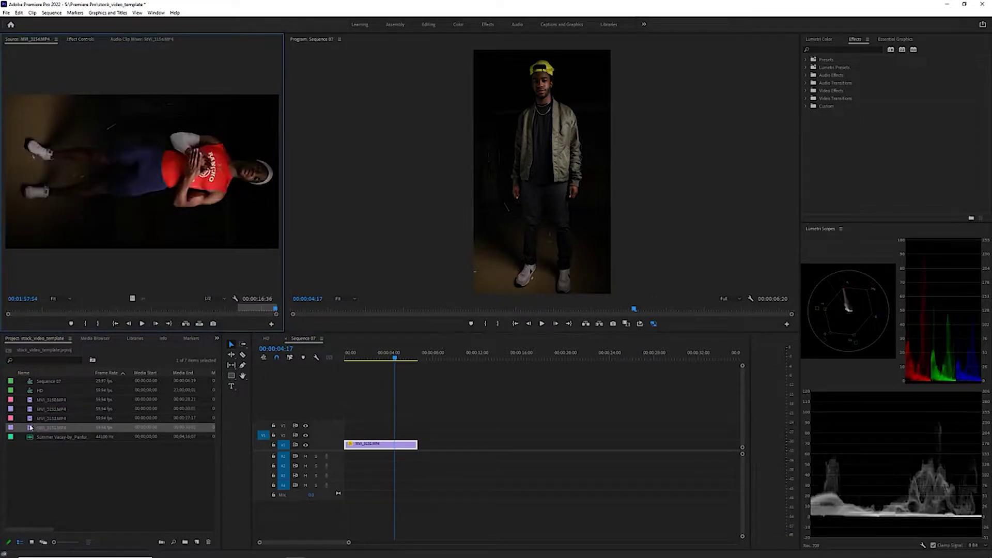
drag(30, 430, 455, 448)
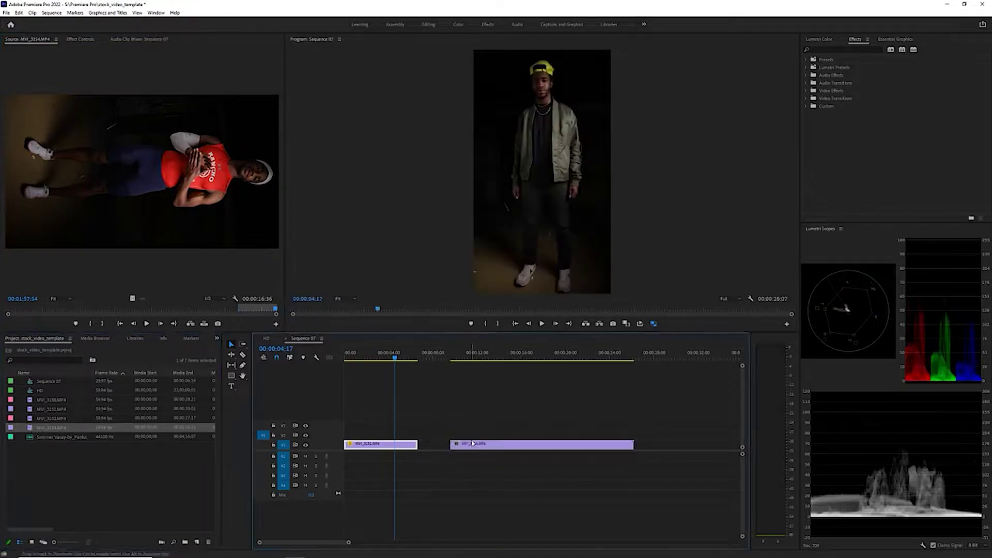
drag(382, 447, 382, 435)
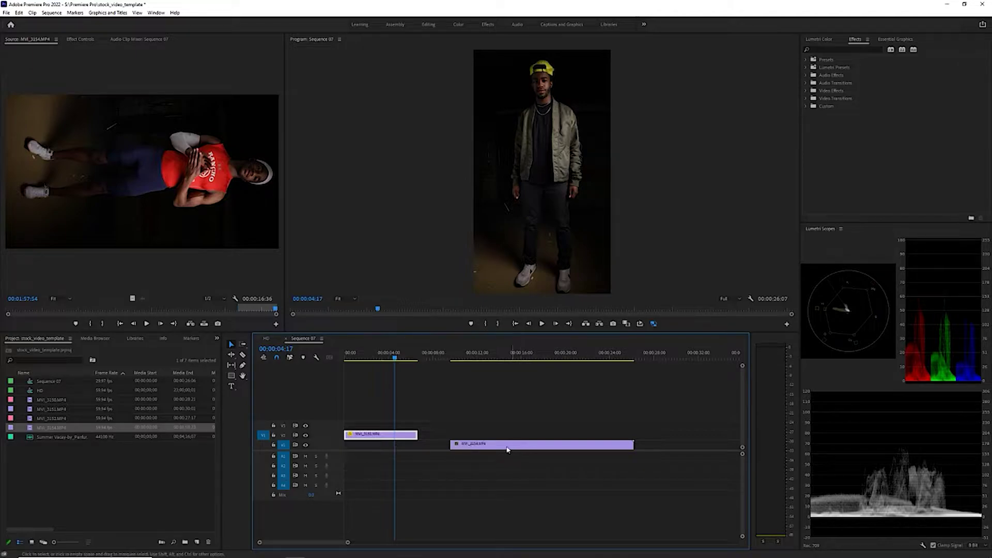
drag(500, 451, 454, 445)
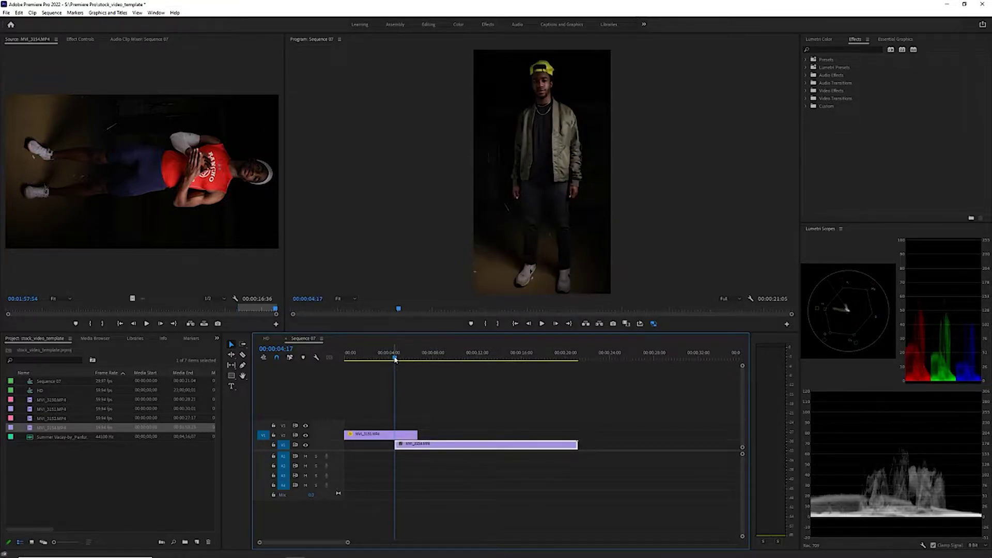
Split the MVI_3151.MP4 clip on V2 at 00:00:05:09 and align the start of MVI_3154.MP4 with the cut
drag(396, 358, 380, 364)
key(space)
drag(404, 360, 402, 358)
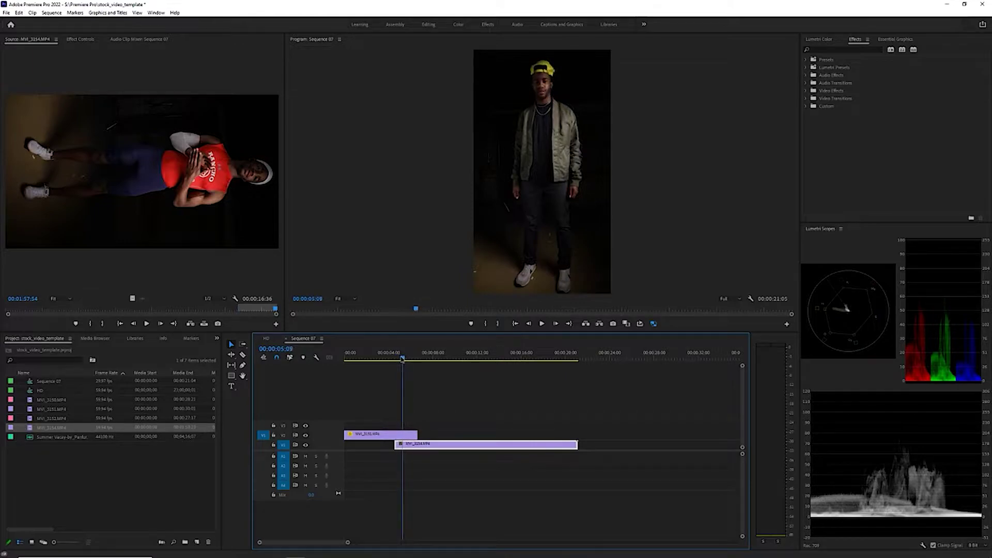
click(414, 395)
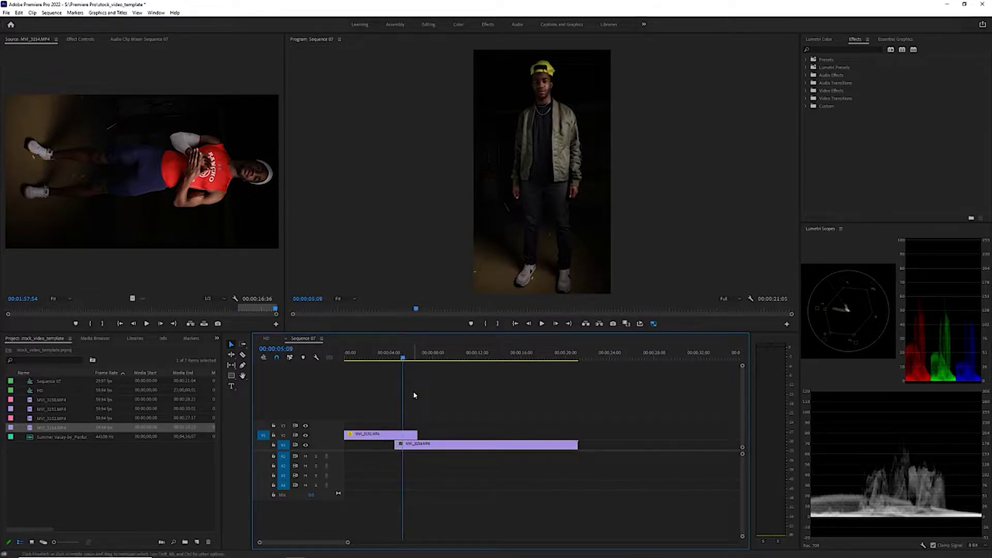
key(c)
click(408, 435)
key(v)
click(444, 448)
drag(444, 448, 453, 448)
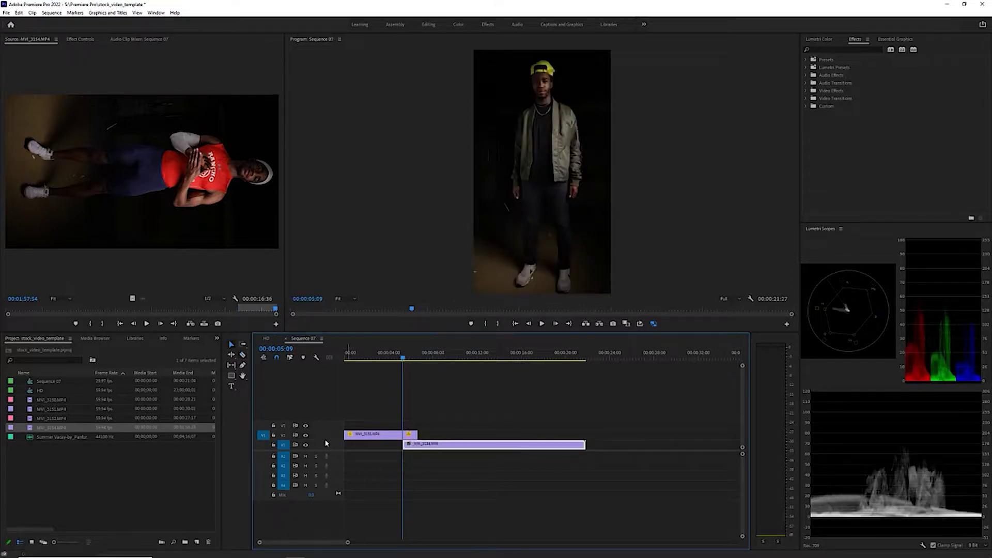
Hide track V2 and set the rotation of the MVI_3154.MP4 clip to -90°
click(305, 436)
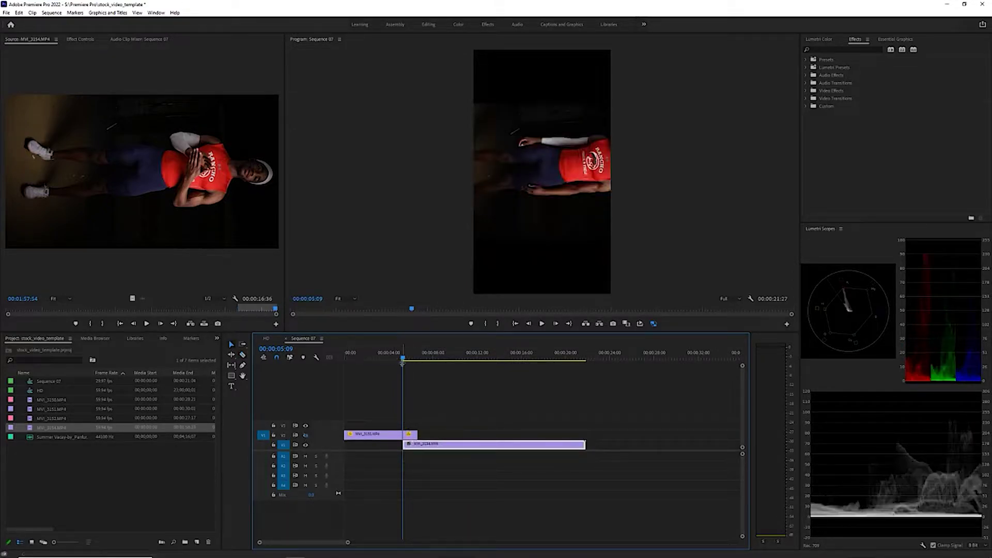
click(80, 39)
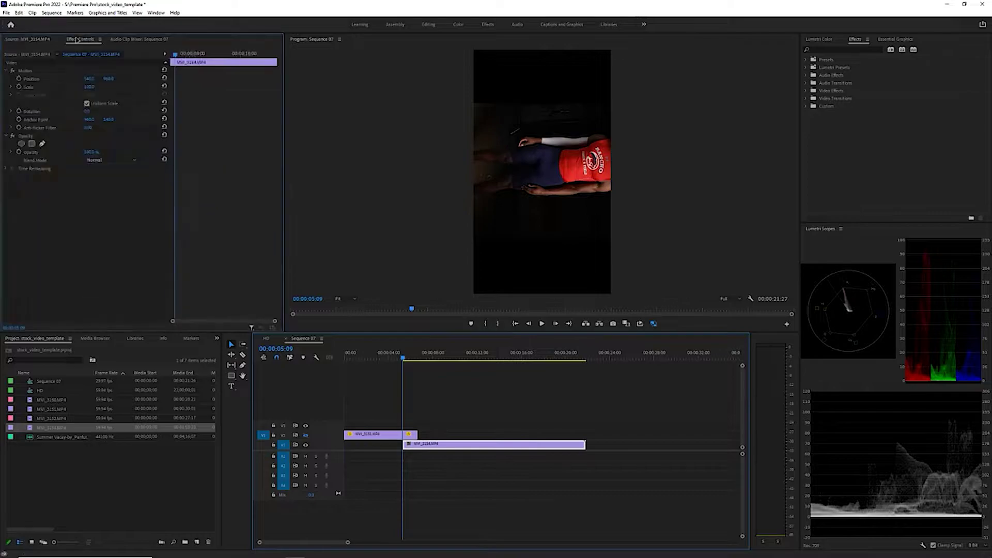
click(91, 111)
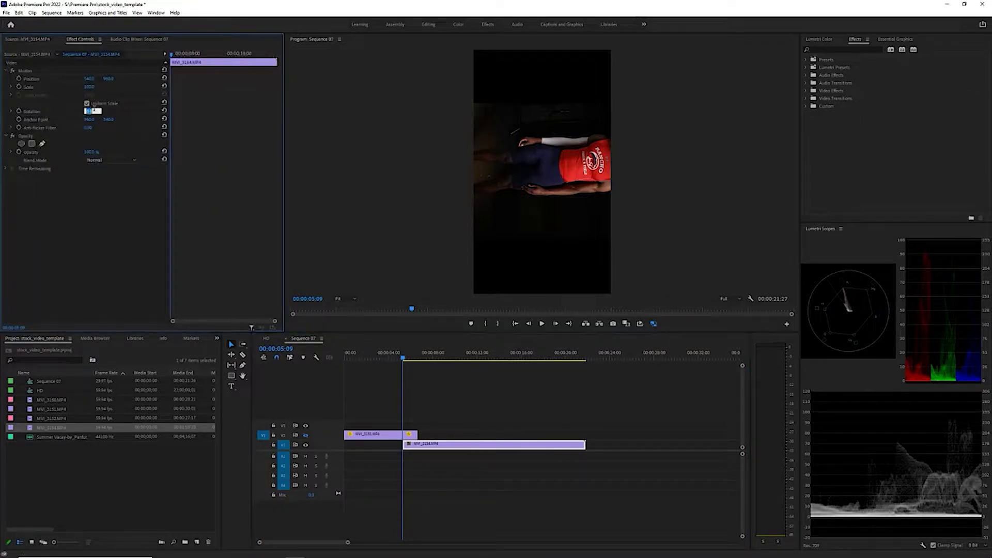
text(-)
text(-90)
key(Return)
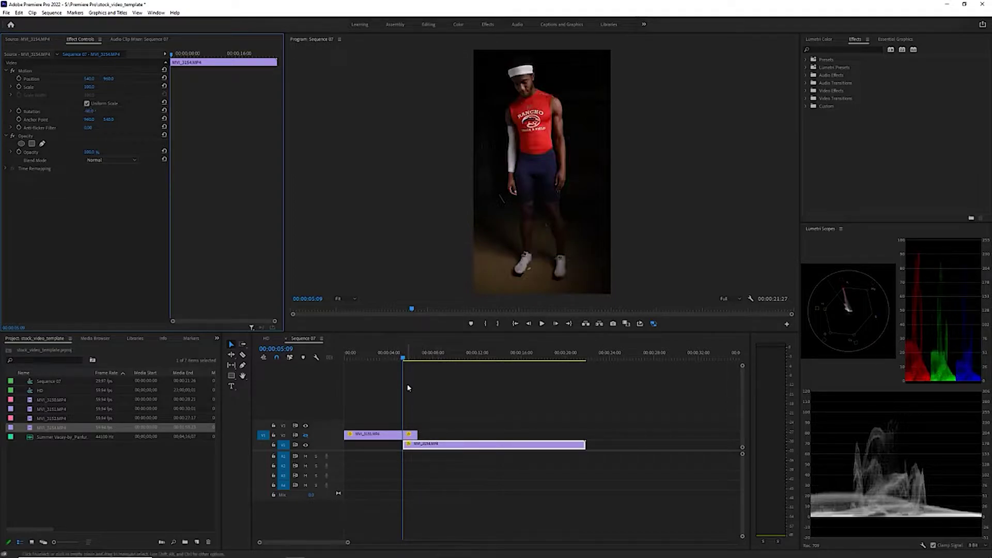
Trim the unwanted opening of the MVI_3154.MP4 clip in two passes, keeping its start aligned with the cut on V2
drag(404, 357, 428, 376)
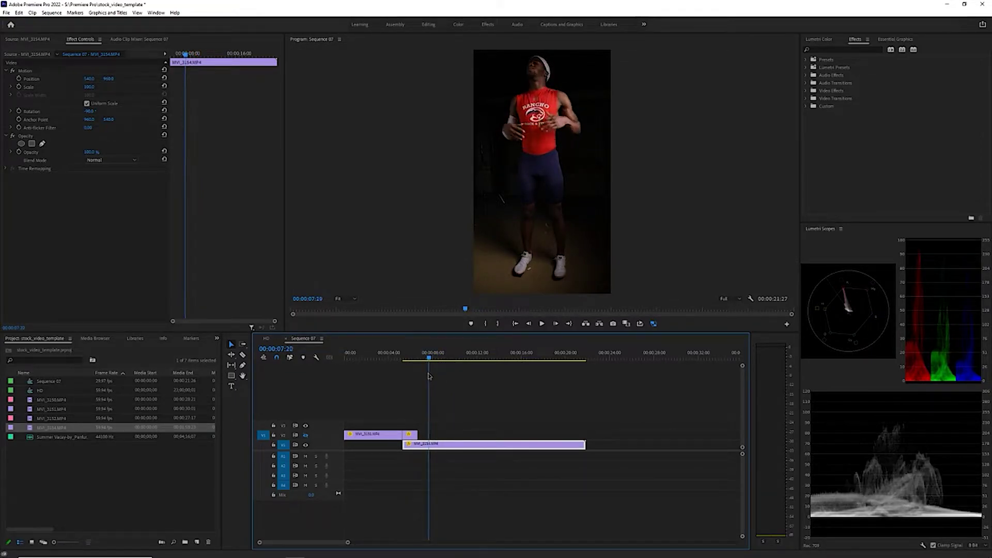
key(Left)
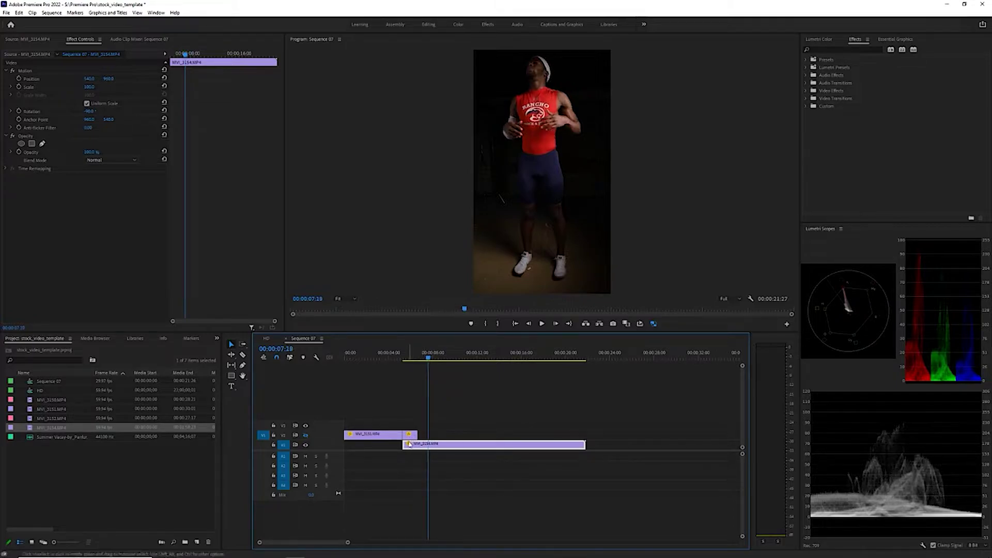
drag(408, 443, 430, 448)
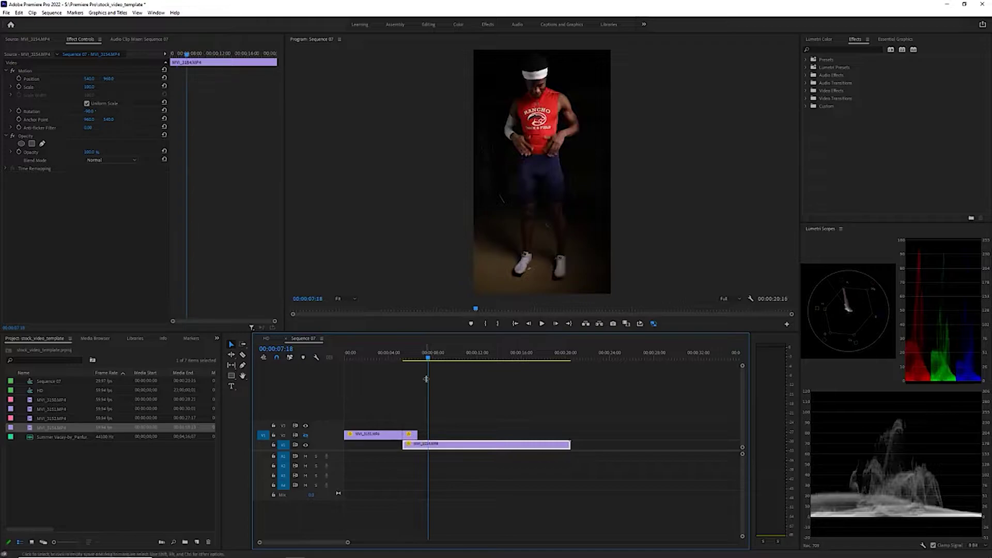
click(398, 371)
key(space)
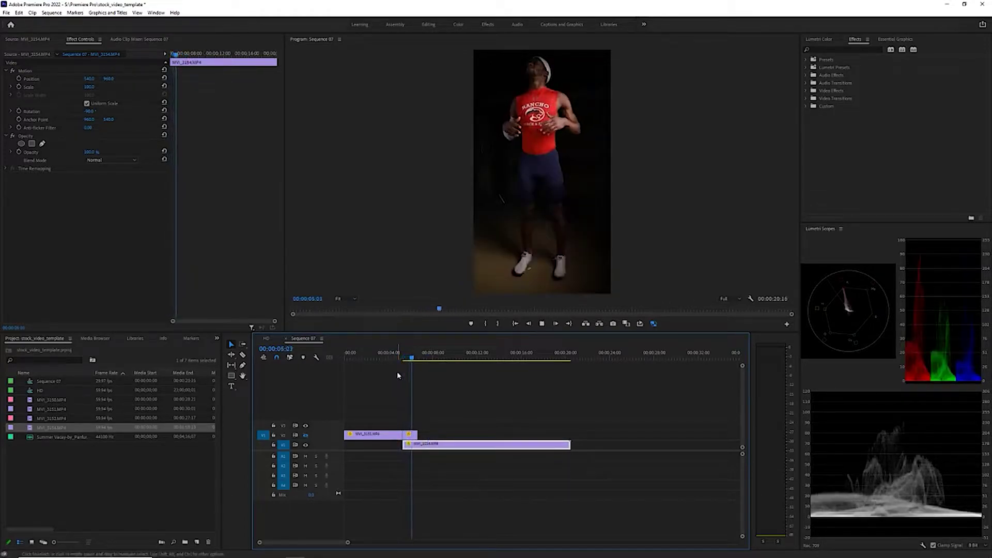
key(space)
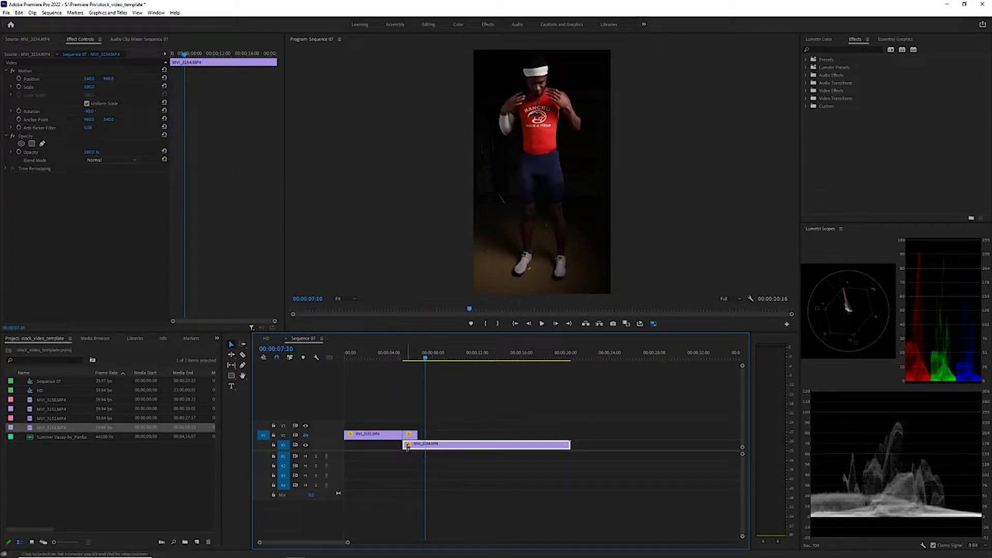
drag(407, 447, 426, 444)
Show track V2 again and, at 00:00:05:22, lower the opacity of its short second segment to reveal the clip beneath
drag(426, 359, 408, 361)
click(306, 437)
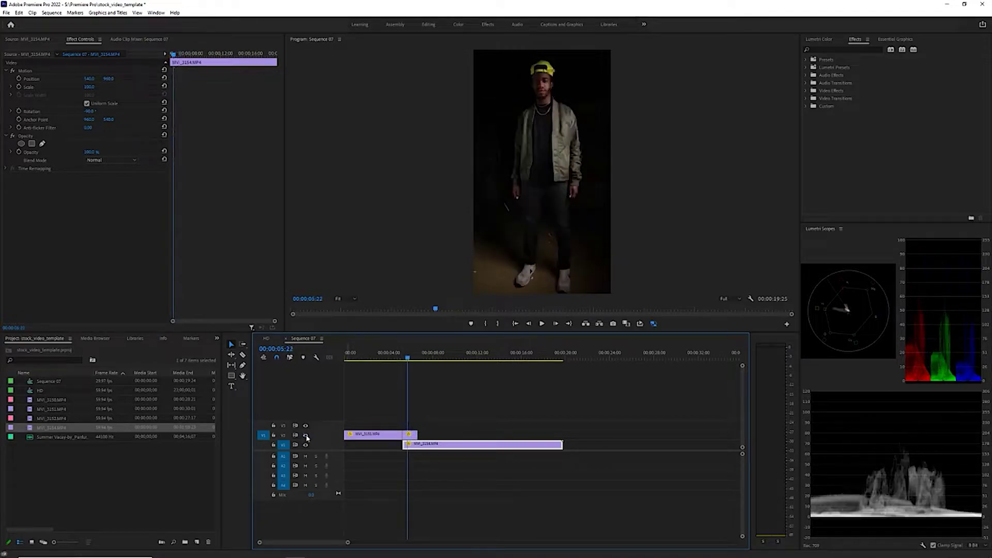
click(306, 437)
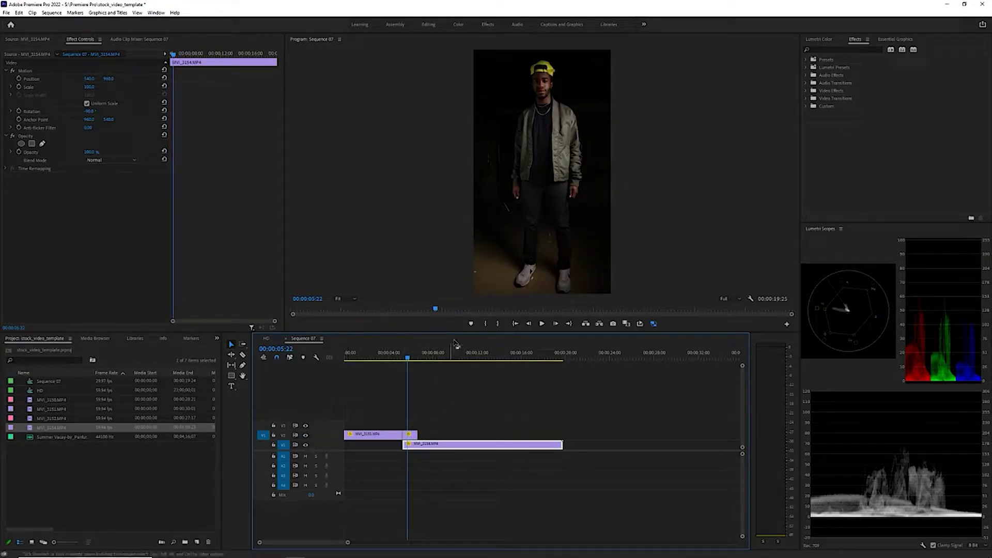
click(412, 436)
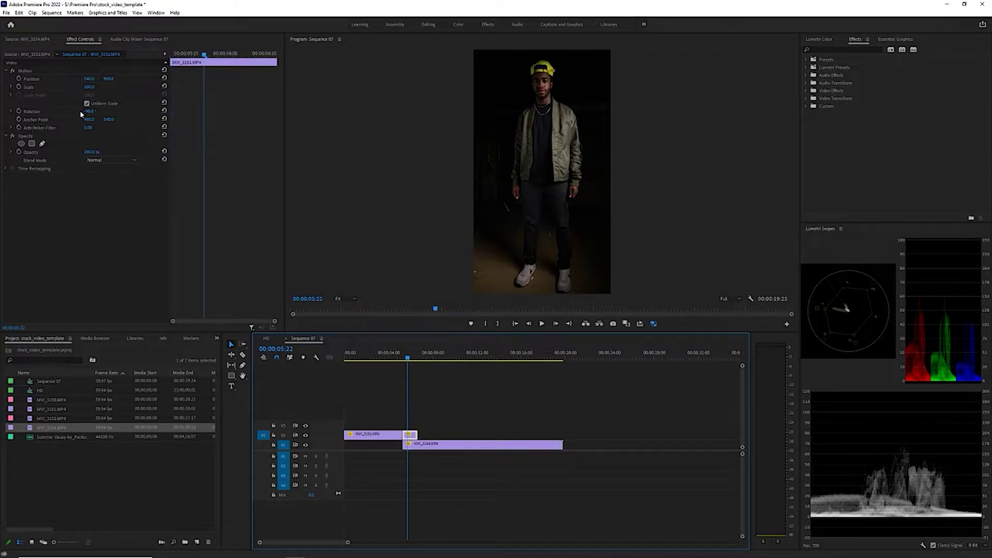
drag(86, 152, 61, 153)
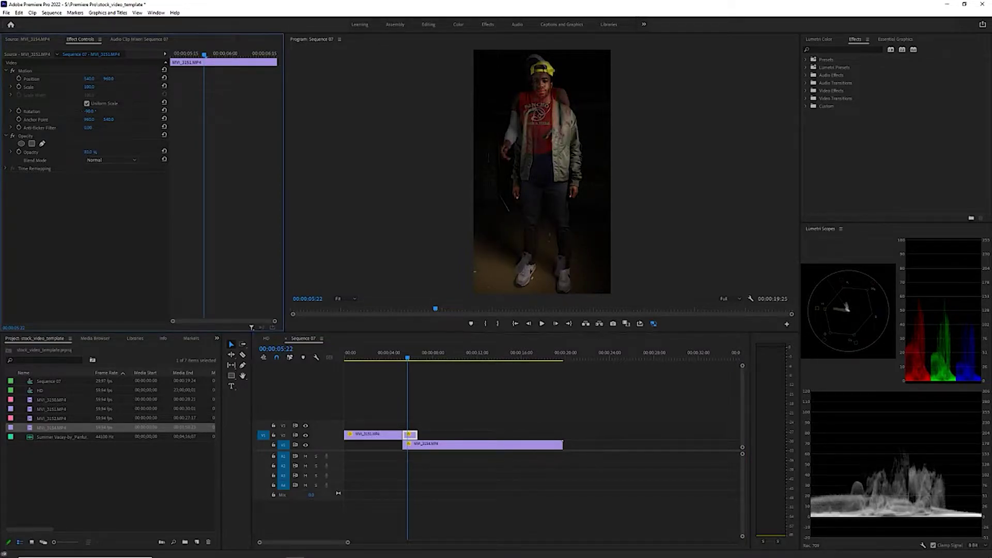
Align MVI_3154.MP4 with the figure in the clip above by setting its position to about 557, 1033 and its scale to about 107
click(433, 447)
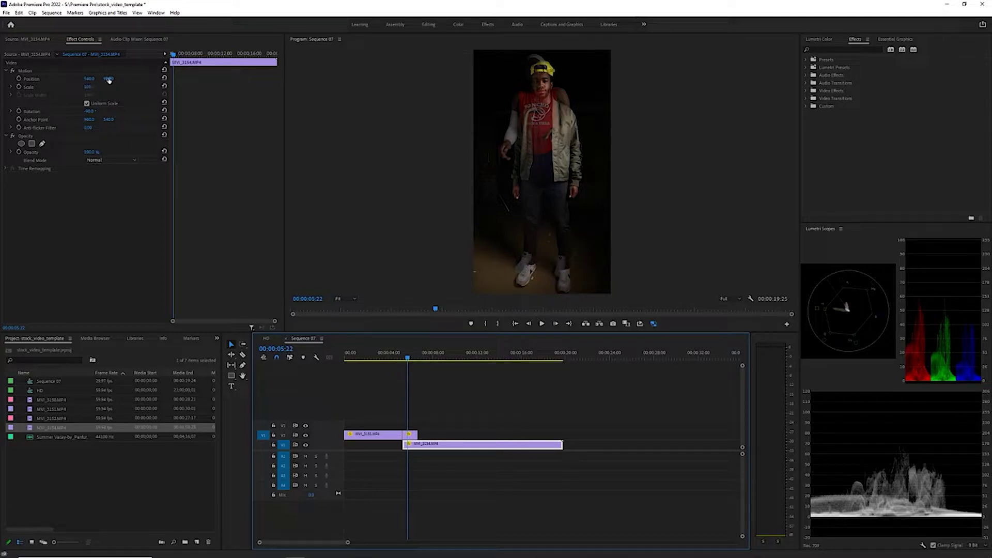
drag(109, 79, 149, 78)
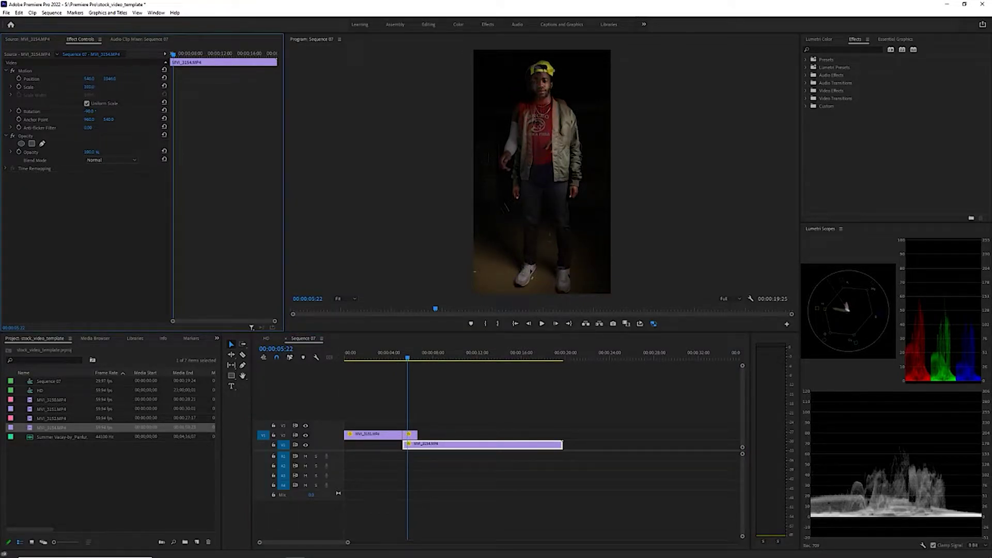
drag(88, 78, 100, 78)
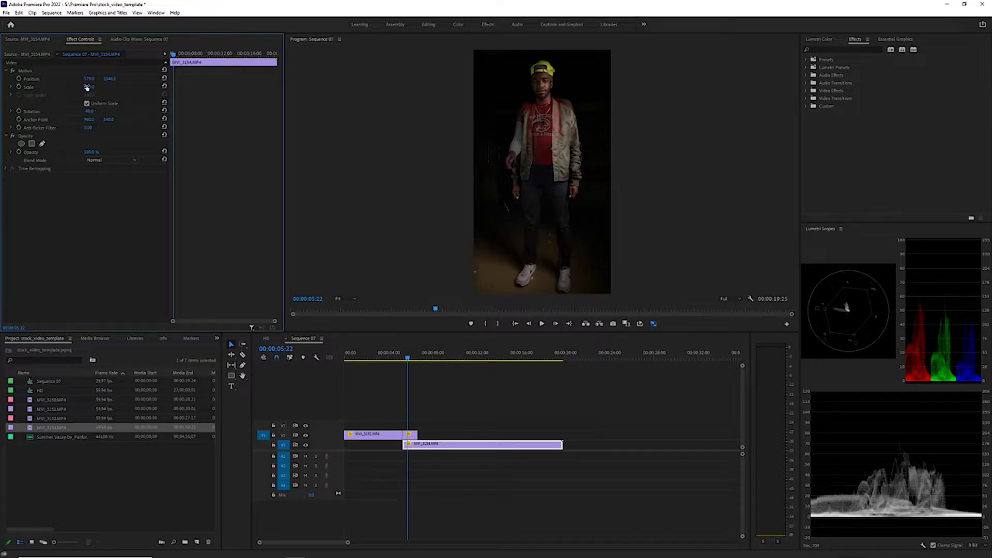
drag(89, 86, 94, 87)
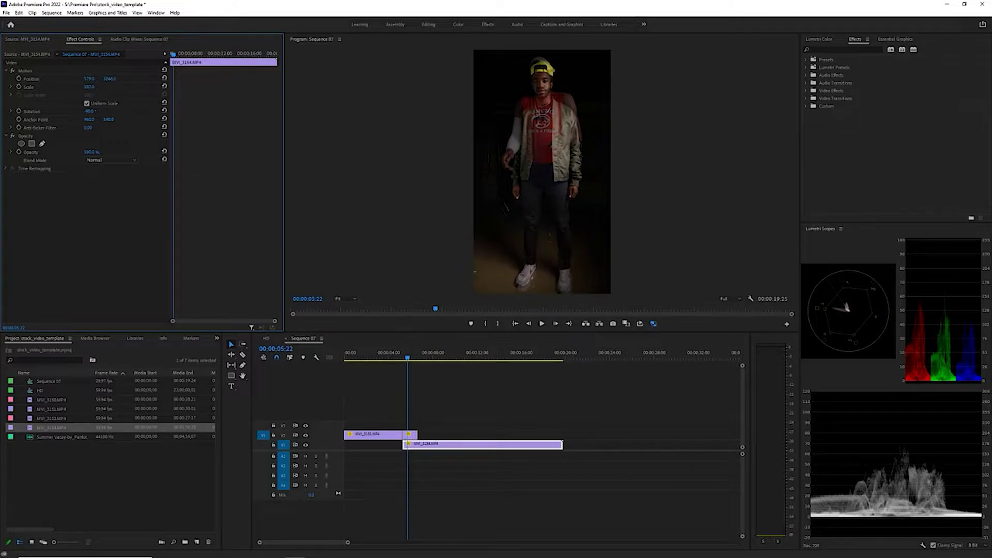
mouse_move(92, 87)
mouse_down()
mouse_move(81, 79)
mouse_move(107, 79)
mouse_up()
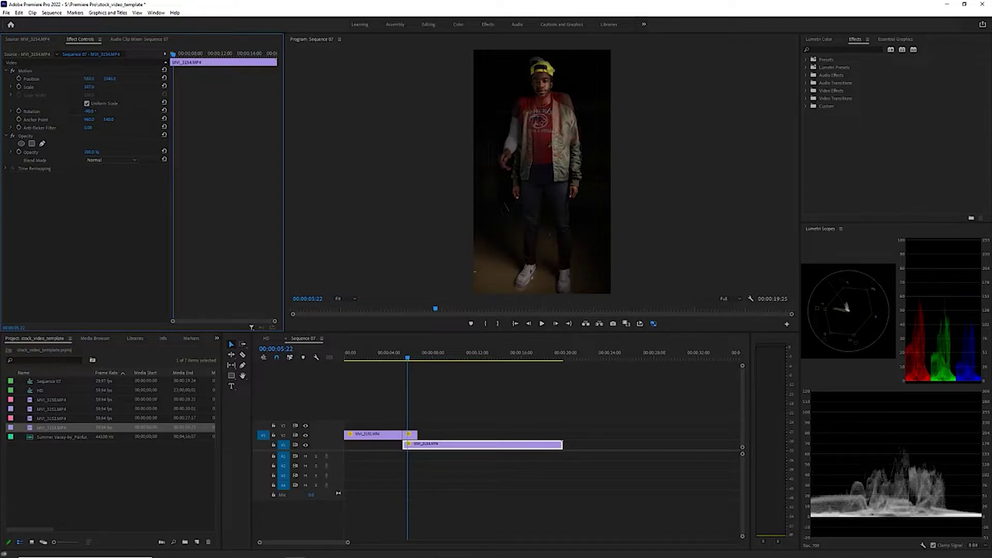
click(109, 79)
click(125, 89)
drag(111, 80, 111, 80)
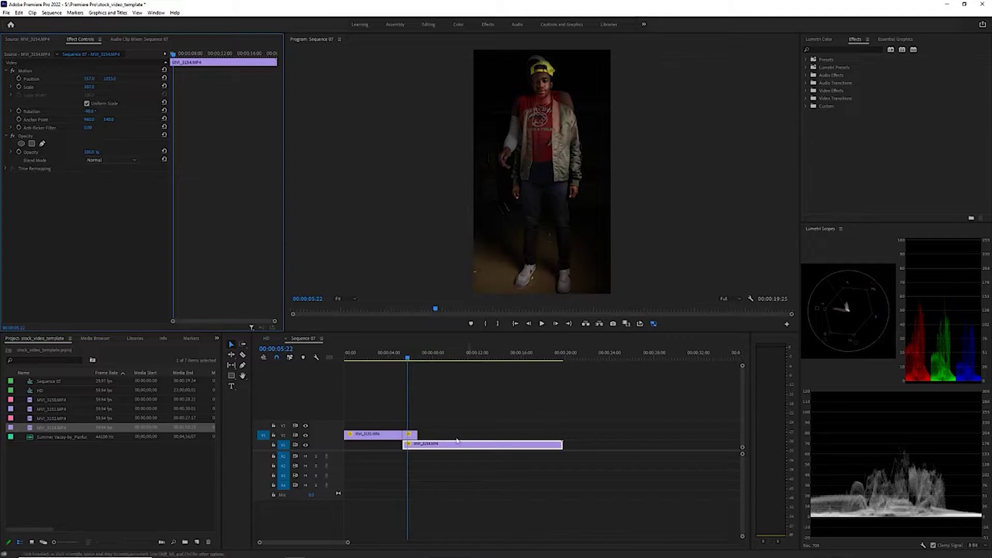
Restore the short second V2 segment's opacity to 100% and add a free-draw opacity mask to it
click(410, 436)
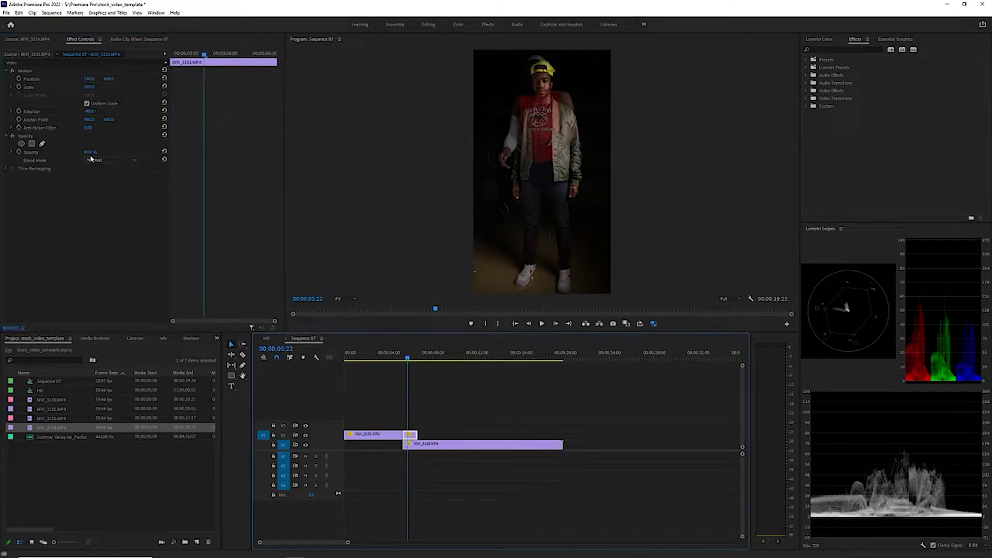
drag(90, 153, 119, 153)
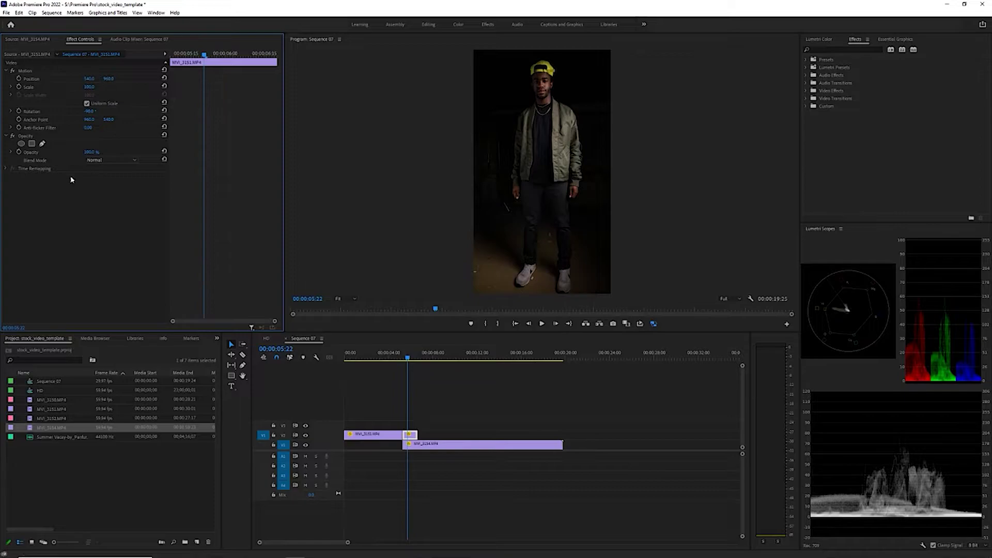
click(43, 145)
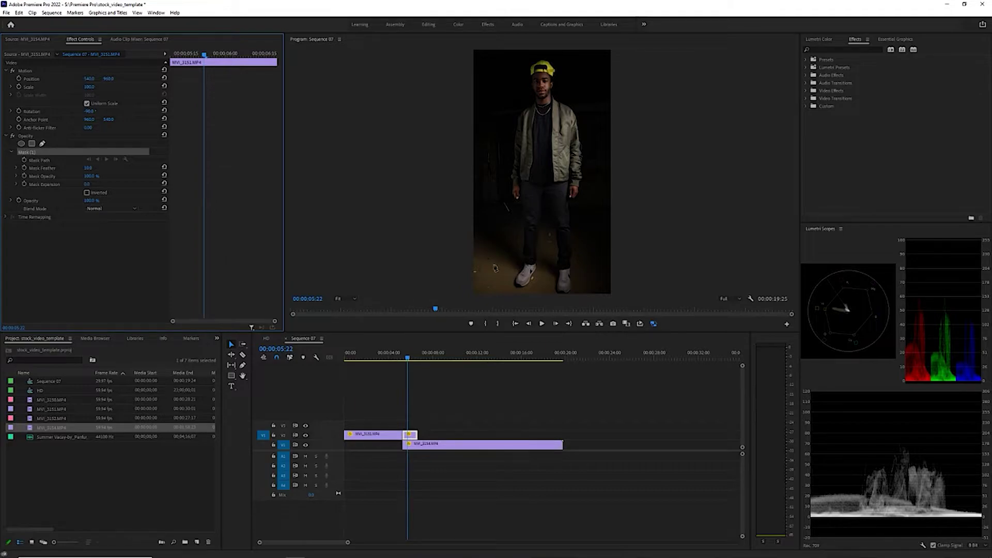
With the preview at 50%, place mask points around the undersides of both shoes and up the outer side of the shoe at the far end
click(353, 299)
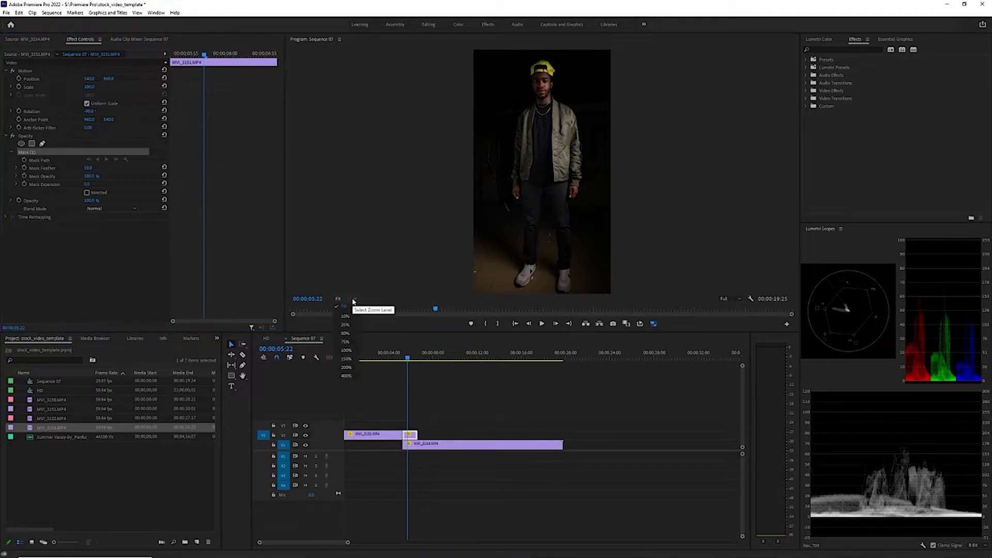
click(352, 335)
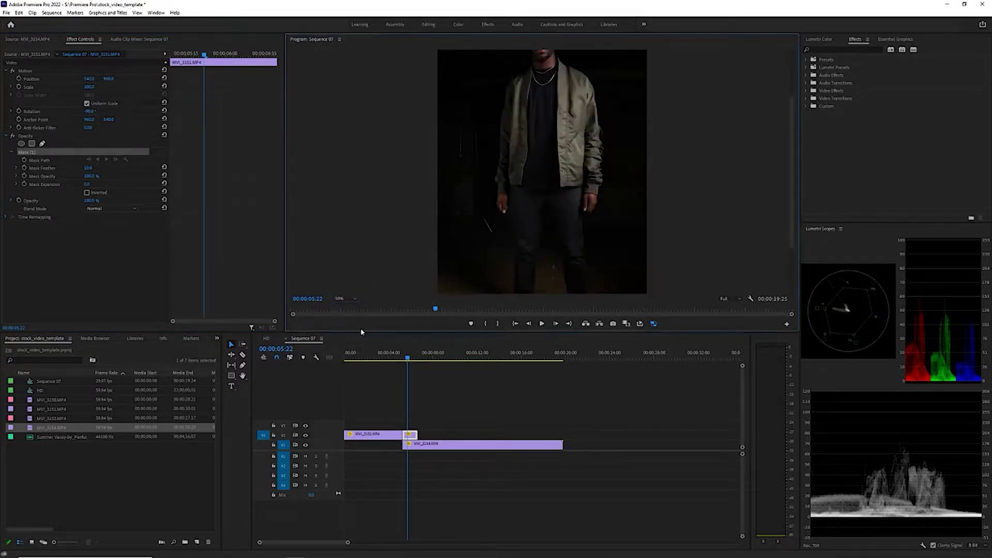
scroll(794, 136, down, 2)
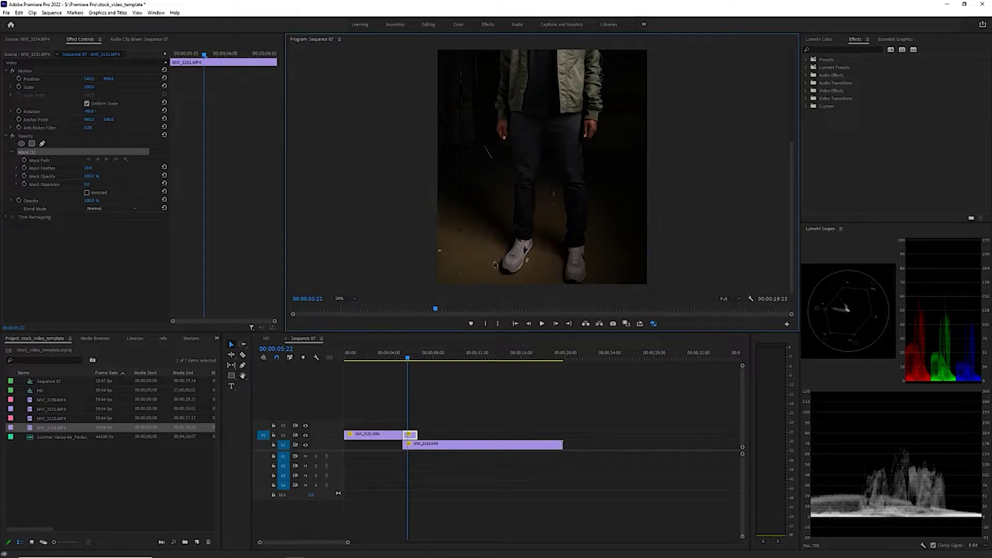
click(494, 262)
click(500, 275)
click(518, 278)
click(528, 267)
click(553, 262)
click(560, 278)
click(573, 285)
click(591, 283)
mouse_move(598, 267)
mouse_down()
mouse_move(598, 257)
mouse_move(592, 266)
mouse_up()
click(596, 254)
click(592, 268)
drag(596, 255, 592, 254)
At 00:00:05:14, continue the mask outline over the tops of both shoes and close the path at its first point
click(408, 359)
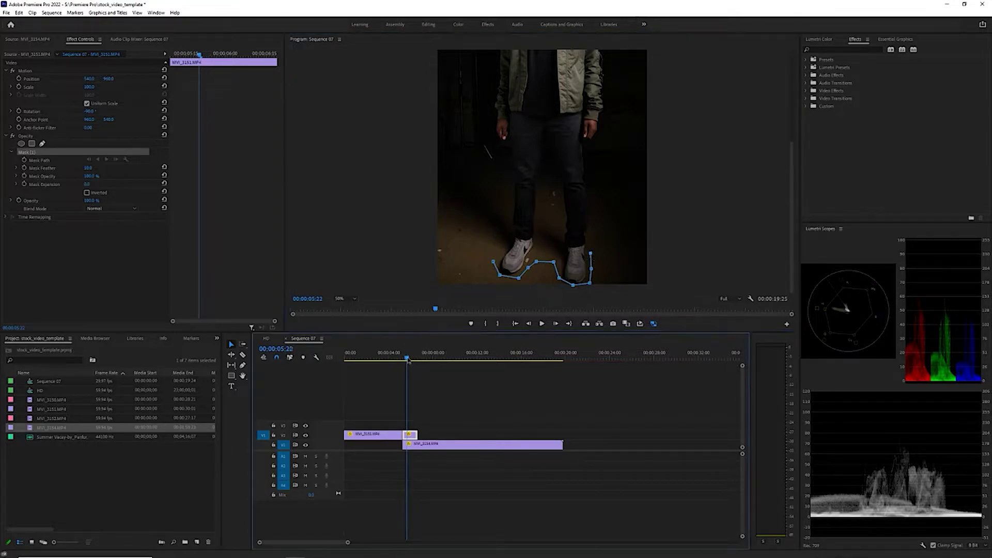
drag(407, 359, 406, 361)
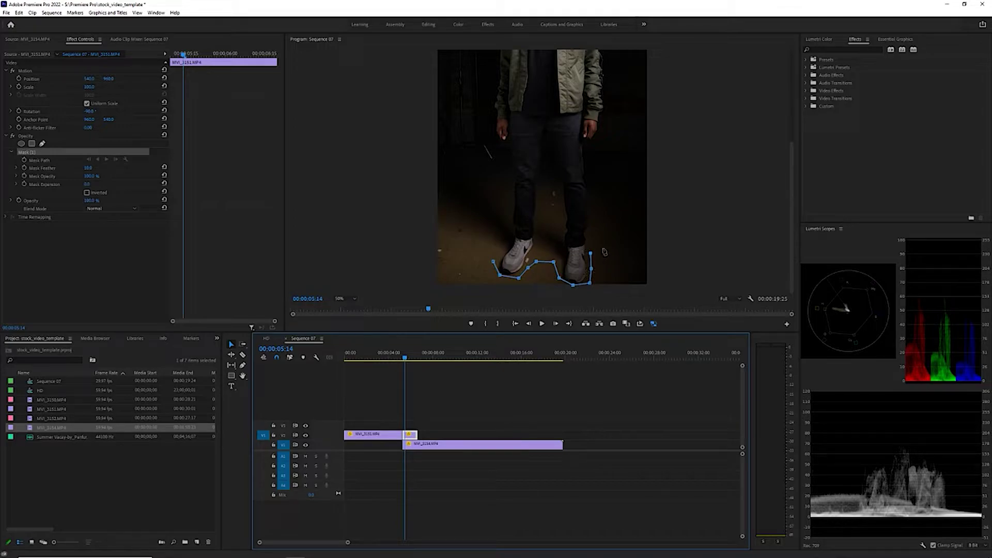
click(581, 250)
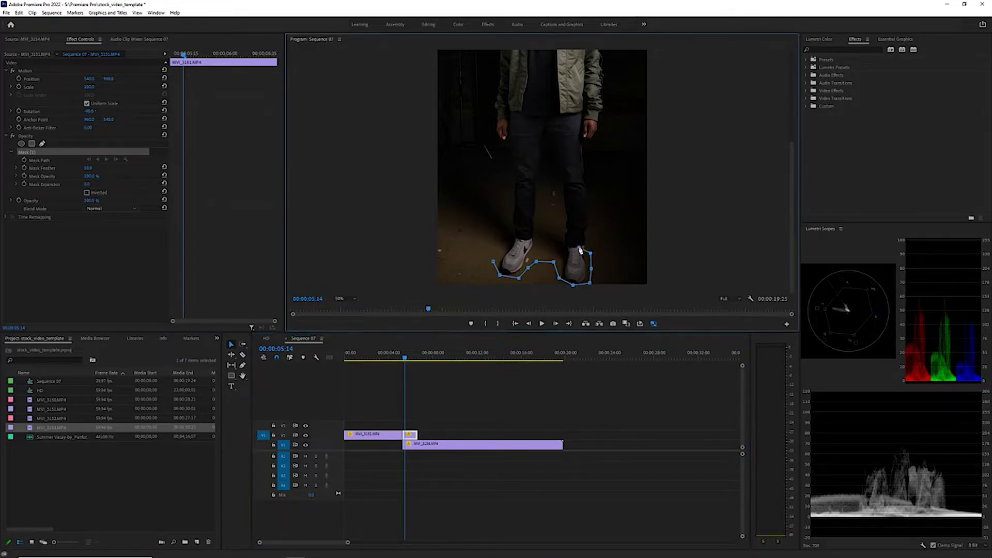
click(565, 248)
click(541, 253)
drag(533, 254, 532, 257)
key(ctrl+z)
click(528, 252)
click(506, 249)
click(494, 262)
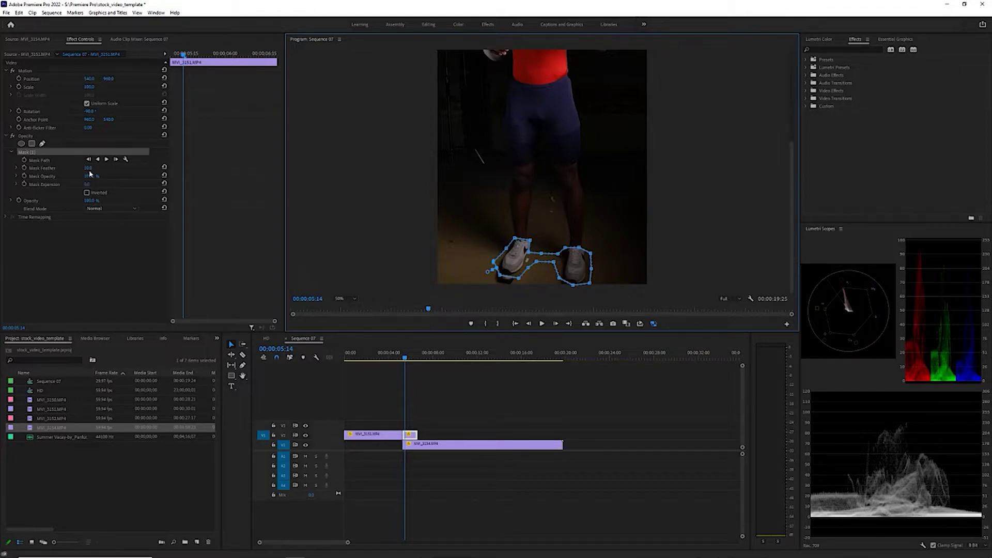
Raise the mask feather to about 37 and shift the whole mask slightly down over the shoes
drag(89, 171, 96, 171)
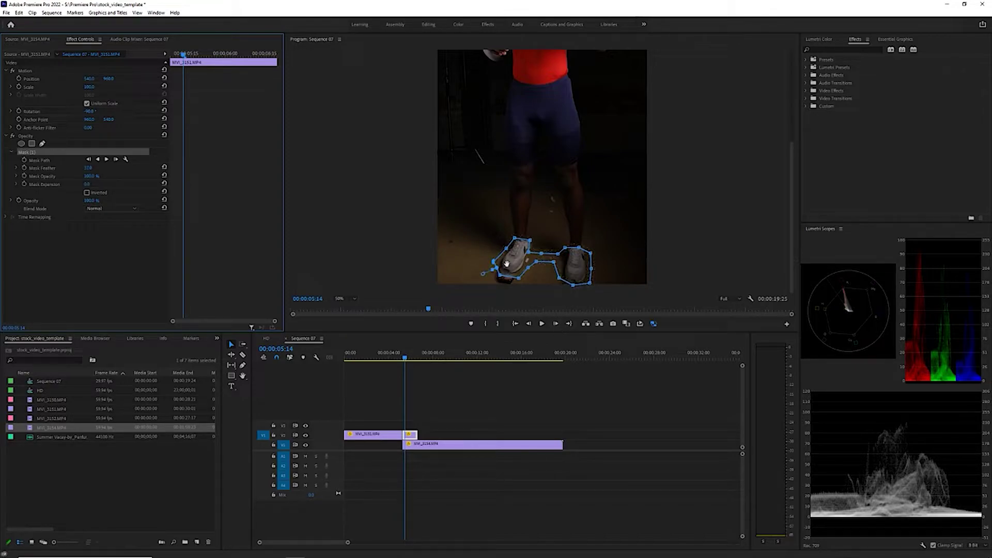
click(514, 260)
drag(514, 260, 509, 267)
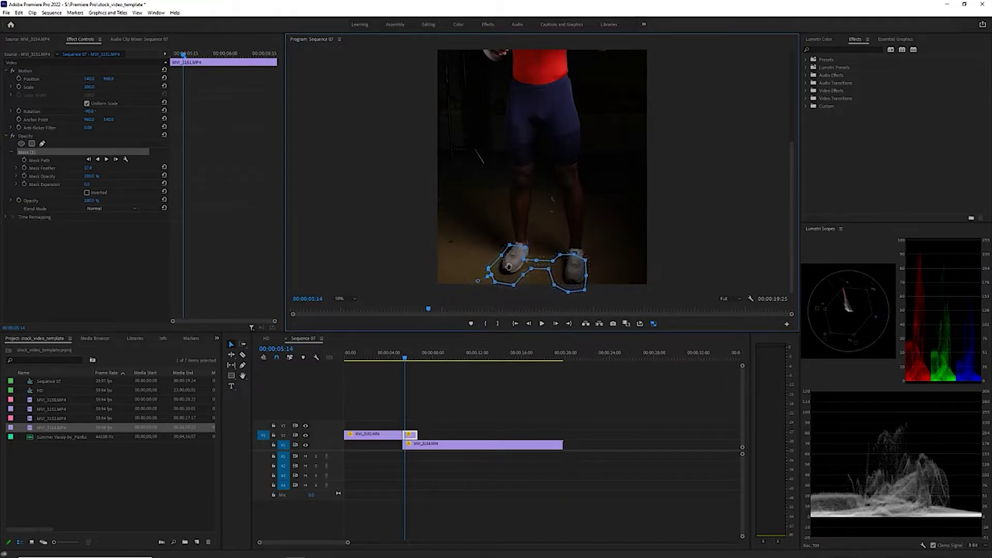
Refine the mask points at the shoes' upper edges and start keyframing the mask path at 00:00:05:14
drag(590, 279, 590, 256)
drag(526, 262, 532, 253)
click(26, 160)
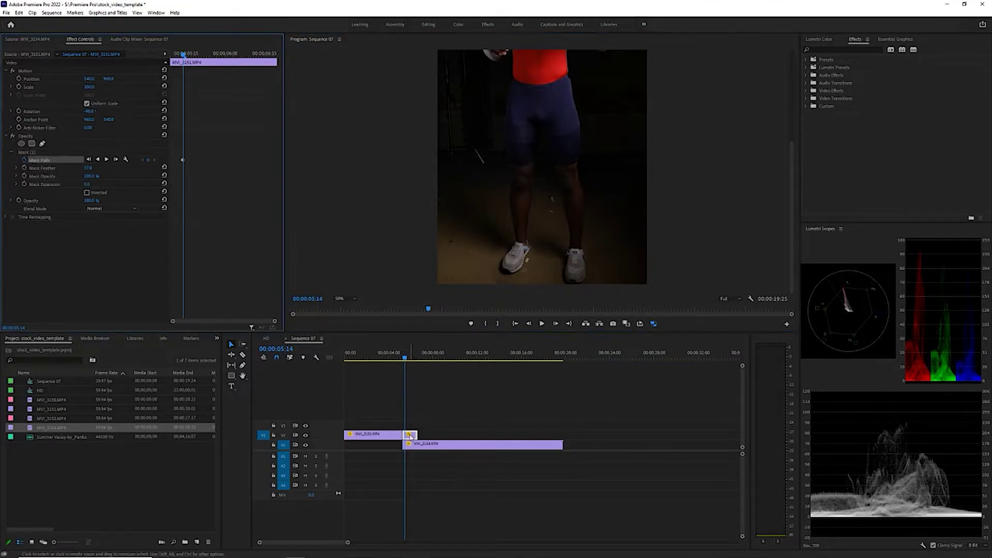
click(26, 153)
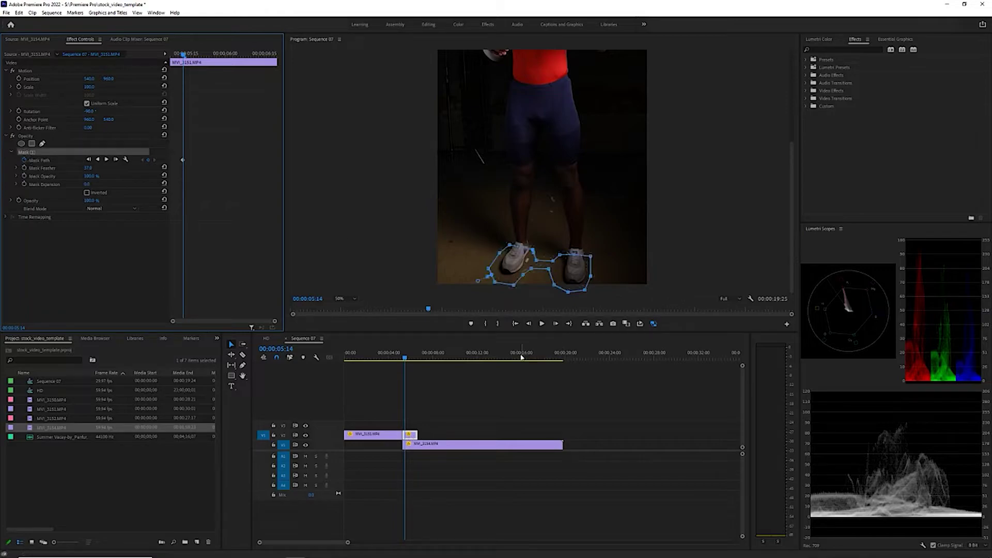
At 00:00:05:20, extend the mask up both lower legs to about knee height
click(408, 358)
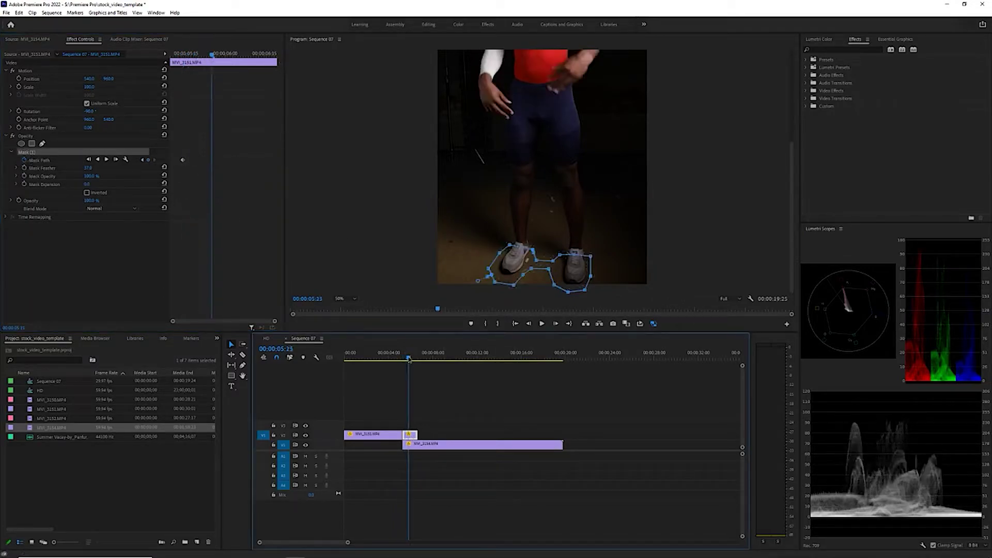
drag(410, 360, 408, 361)
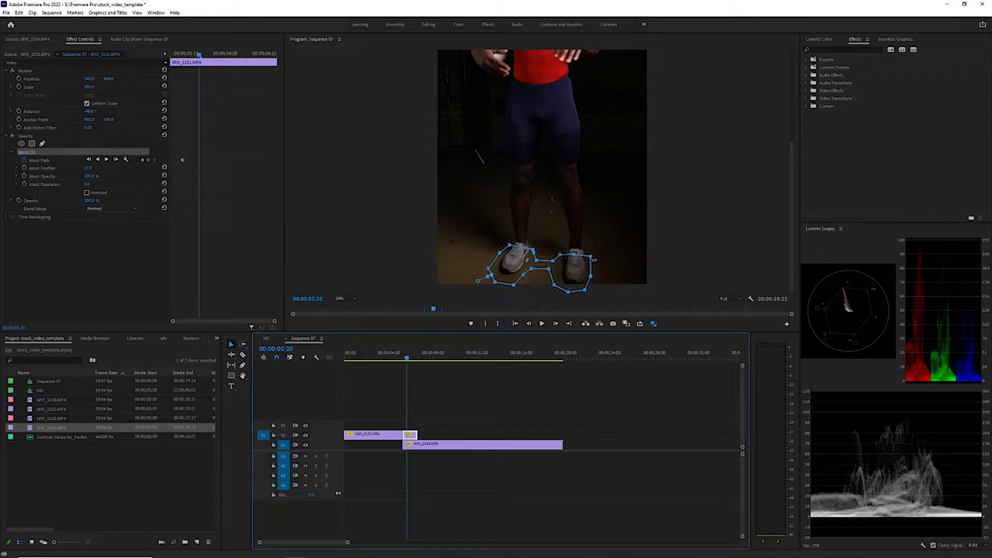
drag(591, 257, 588, 146)
drag(574, 256, 564, 146)
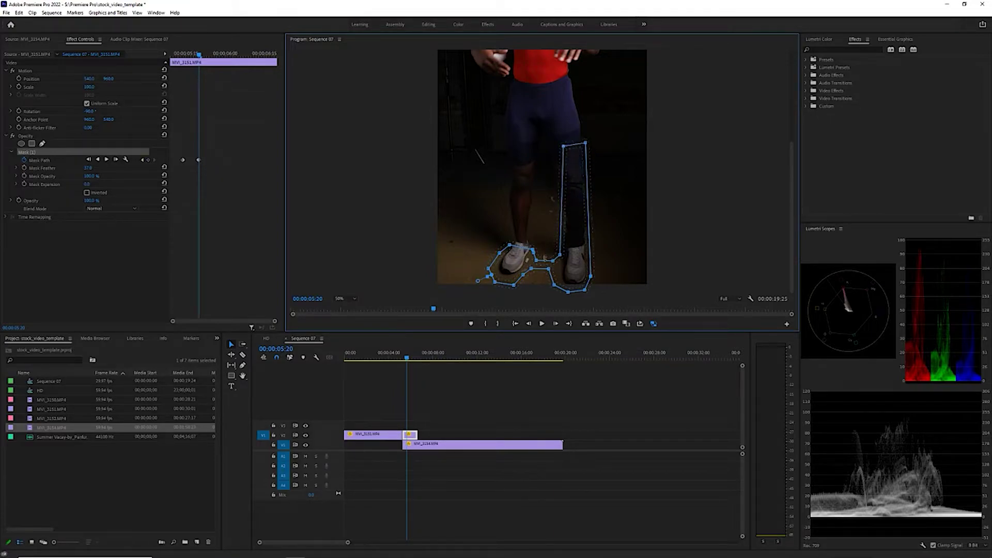
drag(509, 247, 507, 146)
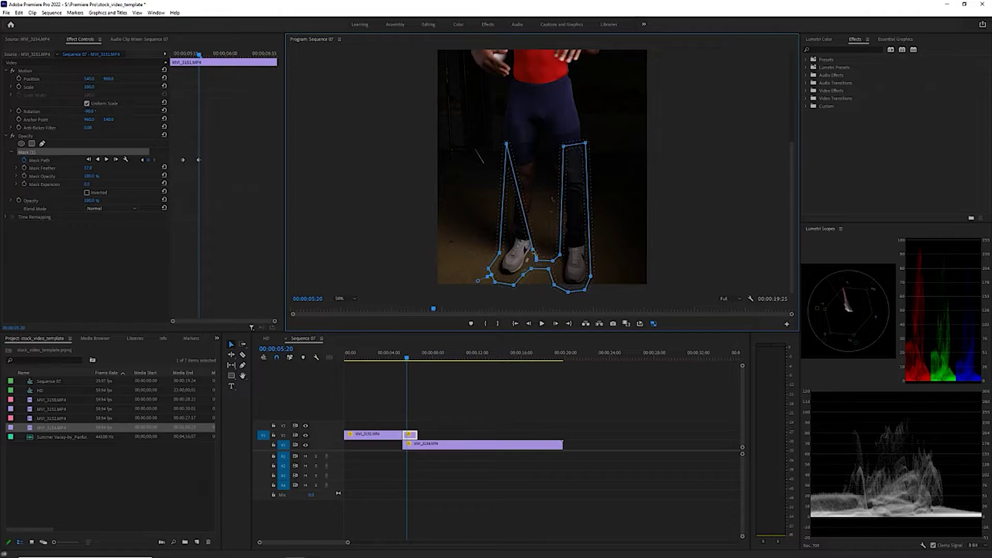
drag(533, 240, 539, 144)
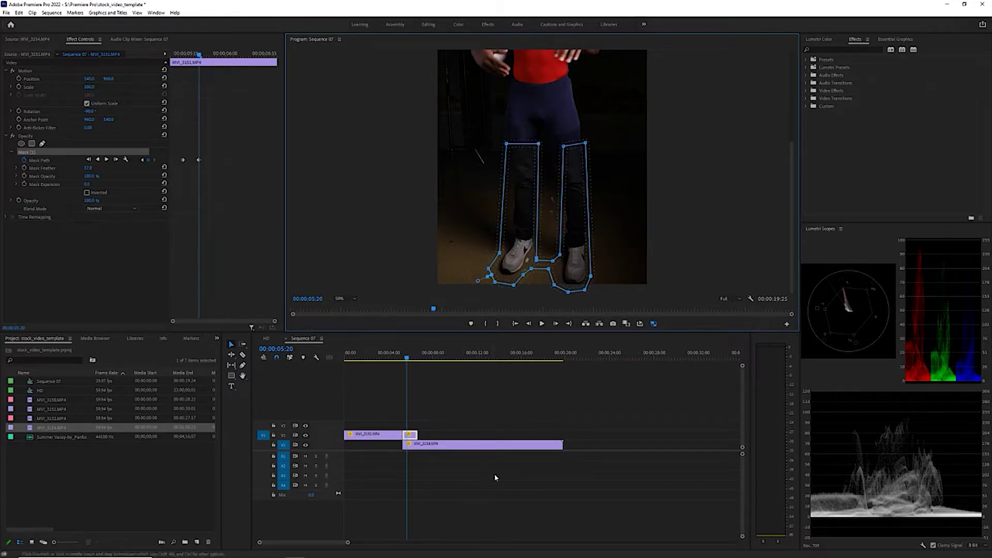
At 00:00:05:29, reshape the mask to fill the gap between the legs and reach up to the thighs
click(408, 358)
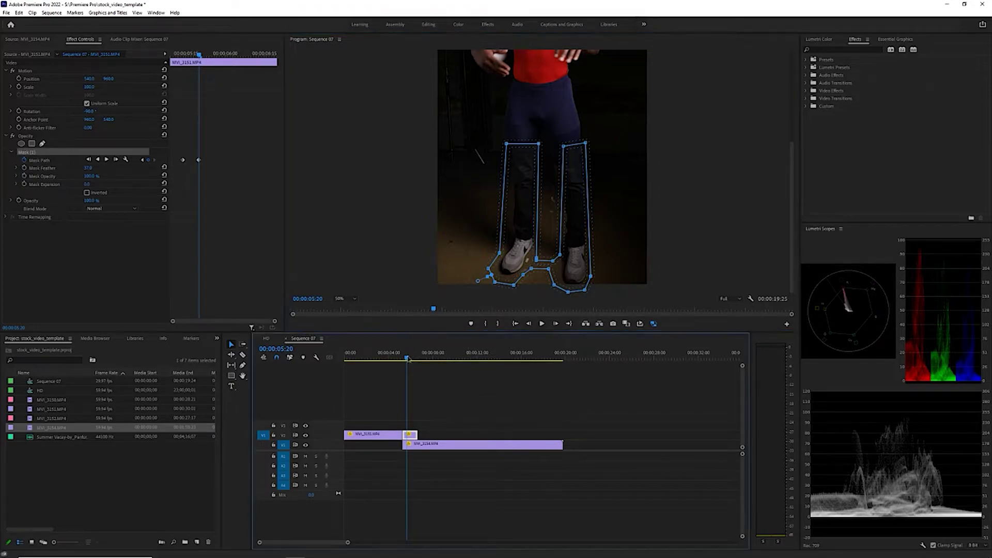
drag(408, 358, 412, 358)
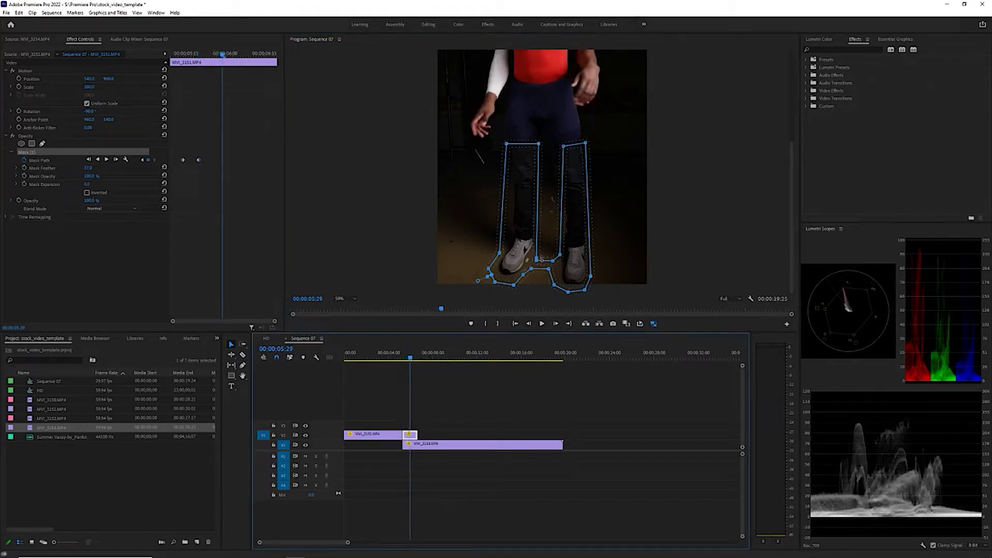
drag(537, 259, 539, 109)
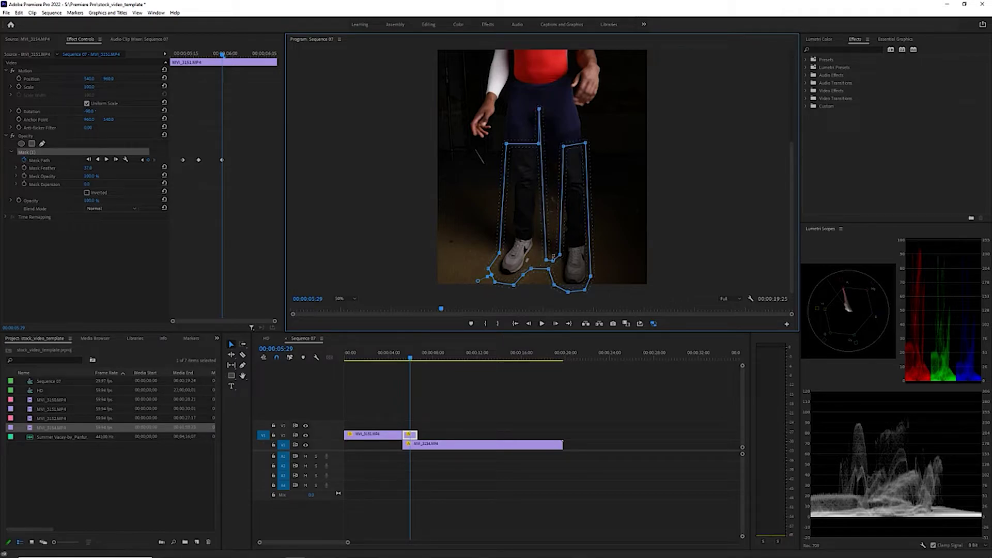
drag(547, 261, 552, 110)
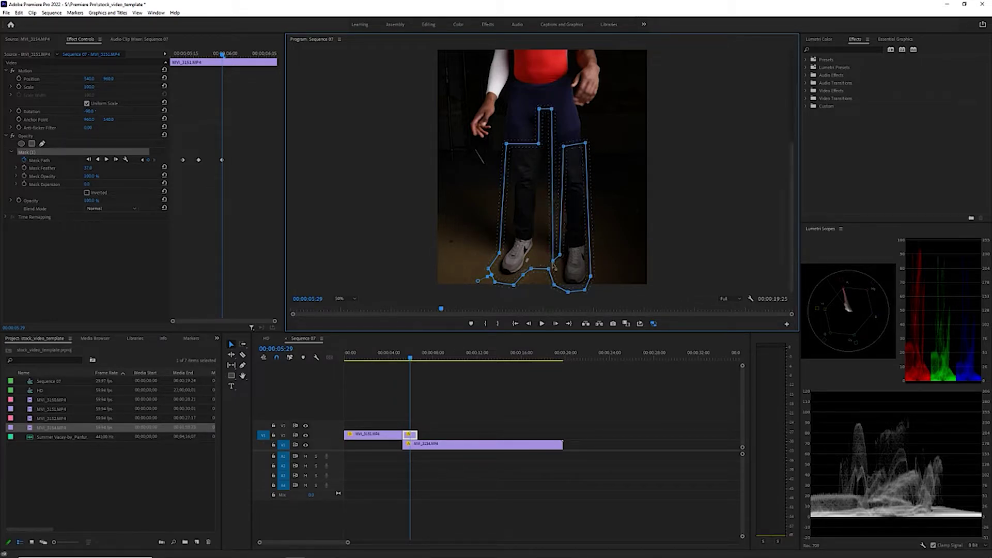
drag(553, 259, 571, 132)
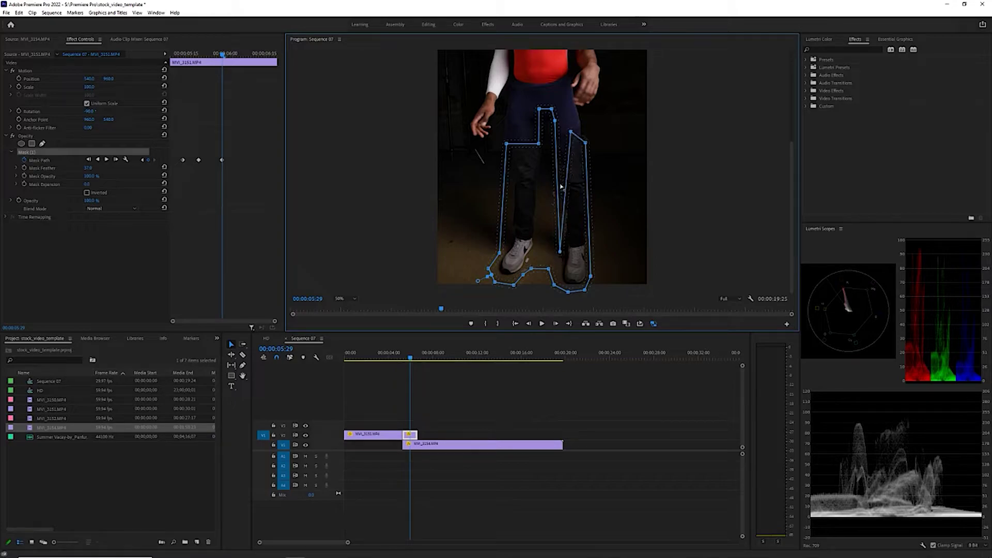
drag(560, 252, 563, 110)
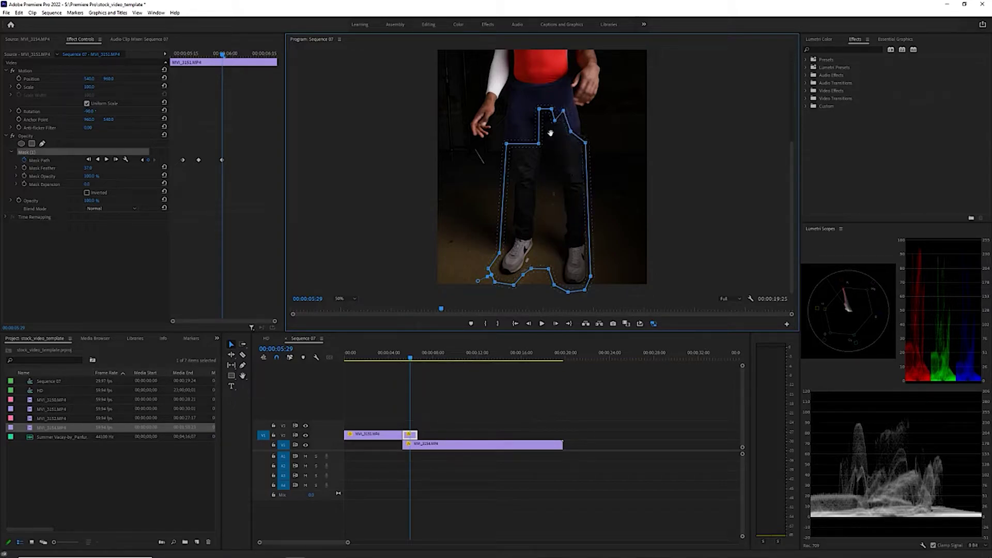
drag(541, 147, 538, 99)
drag(587, 144, 590, 140)
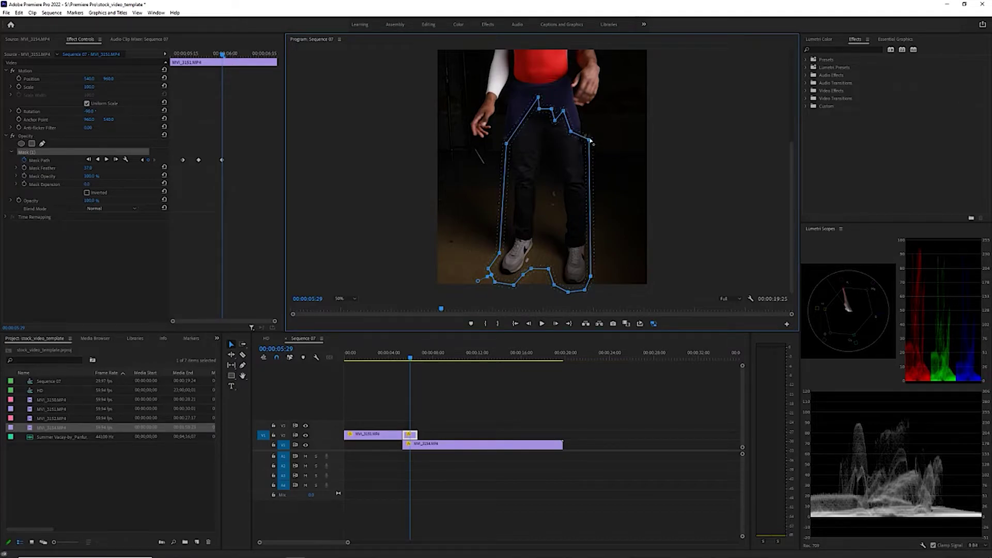
drag(508, 146, 506, 146)
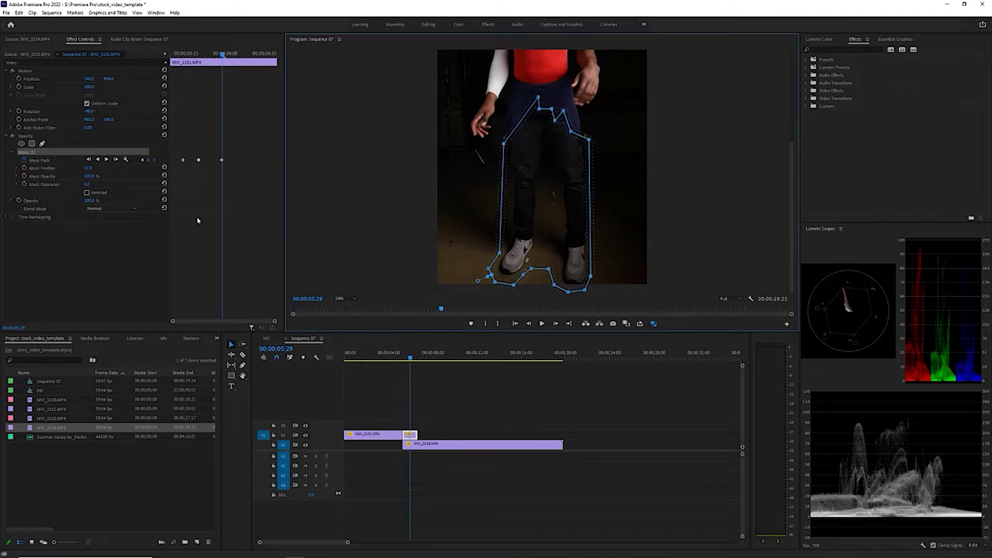
At 00:00:06:04, pull the mask's outer upper points up and outward to forearm height beyond both hands
click(412, 359)
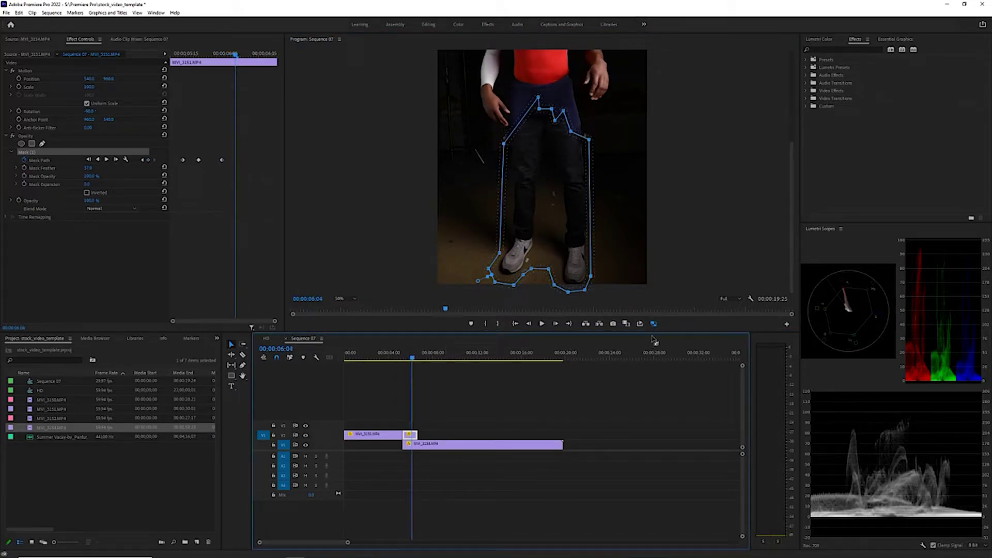
scroll(560, 201, up, 3)
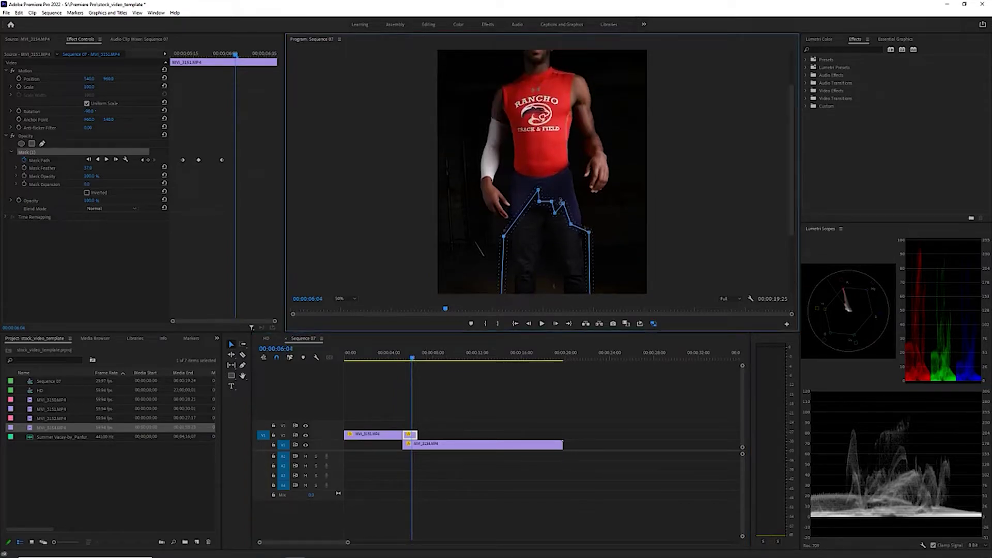
drag(505, 238, 469, 151)
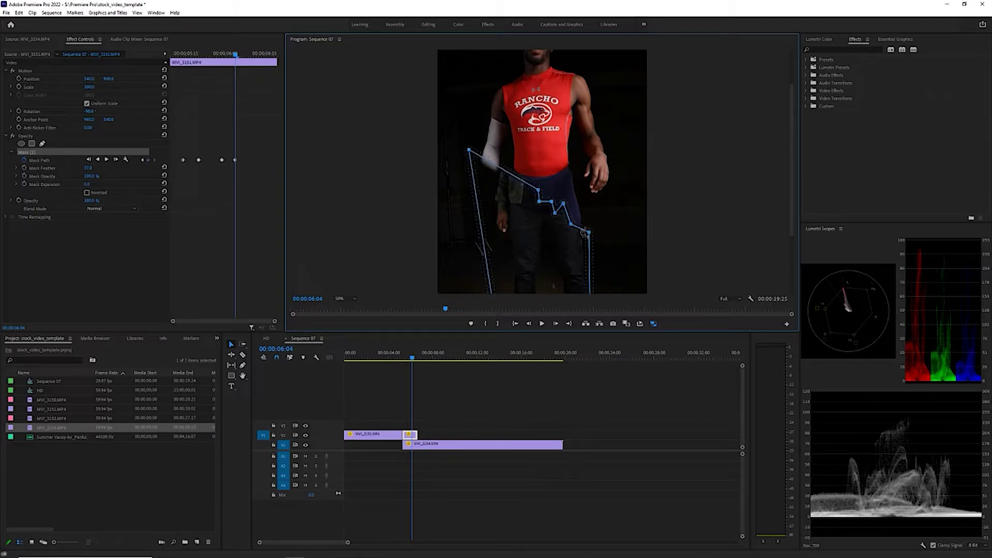
drag(589, 232, 624, 167)
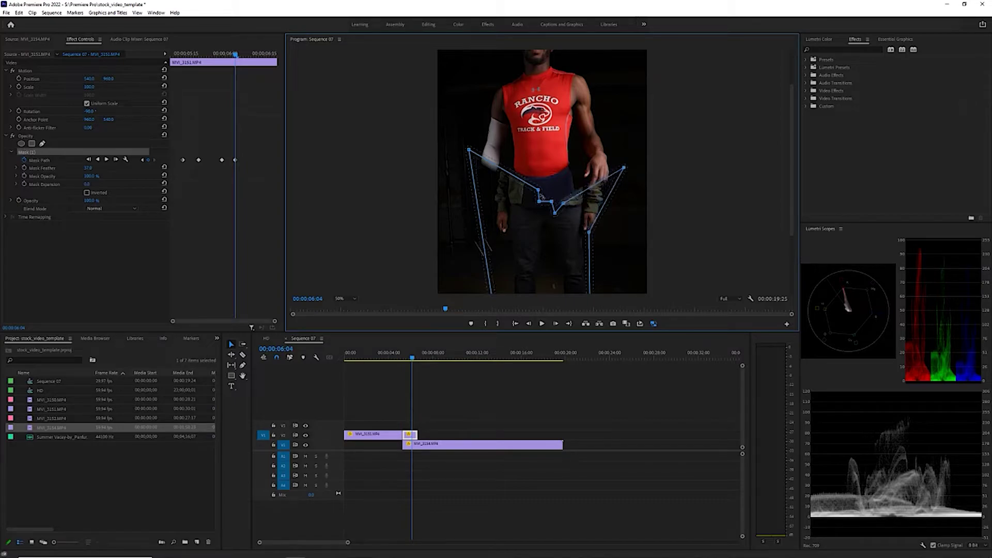
drag(625, 169, 622, 162)
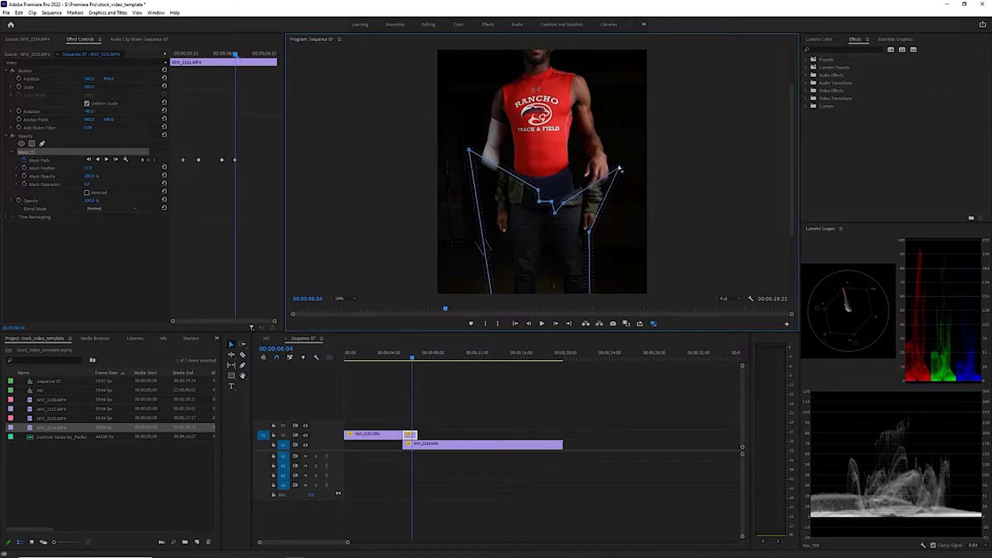
Raise the mask's inner upper points over the lower torso to close the gap at the waist at 00:00:06:04
drag(563, 205, 535, 190)
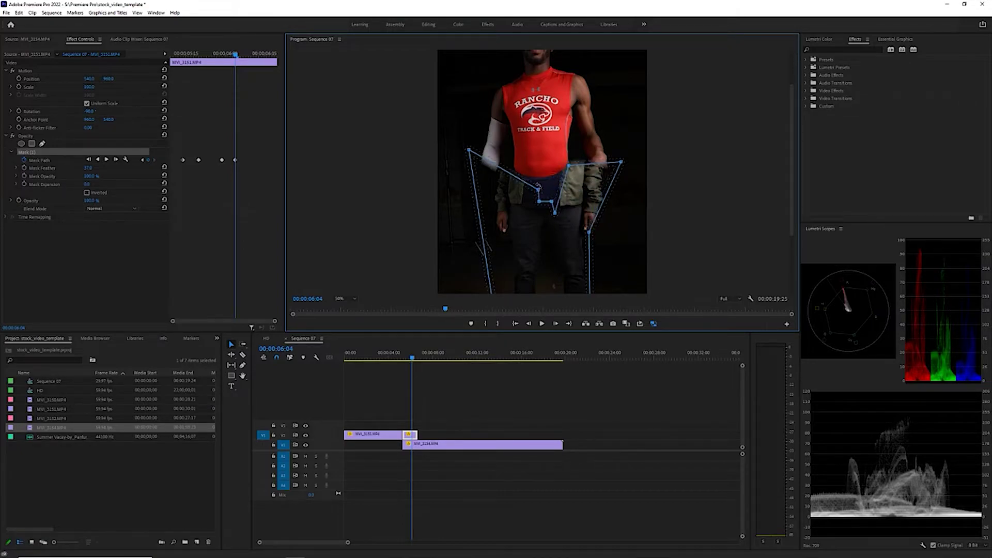
drag(538, 189, 517, 169)
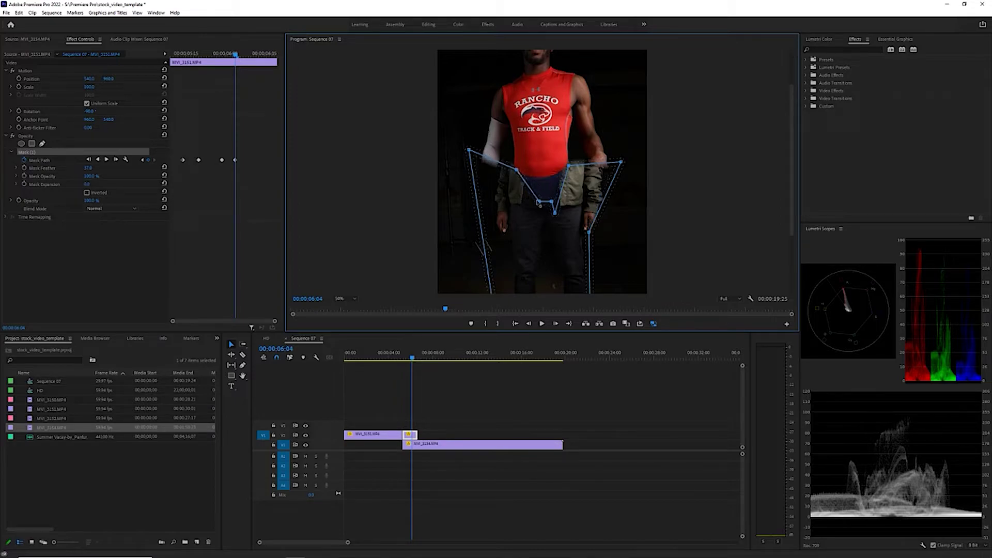
drag(539, 202, 530, 158)
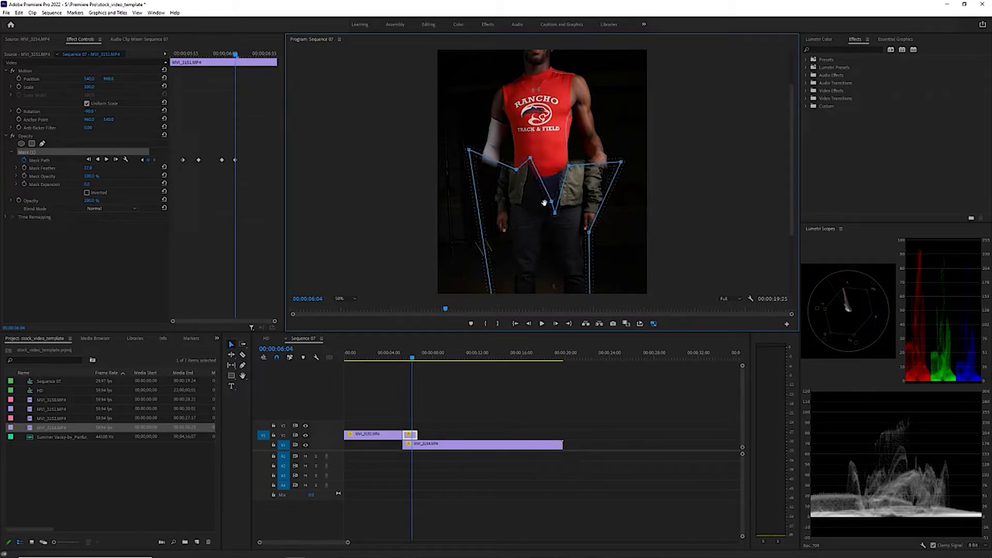
drag(552, 203, 549, 152)
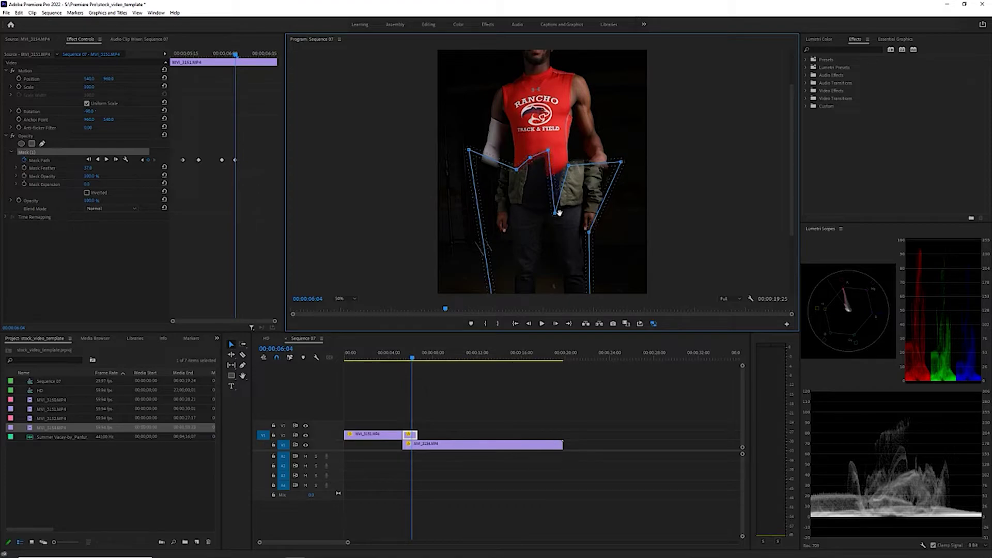
drag(559, 212, 561, 147)
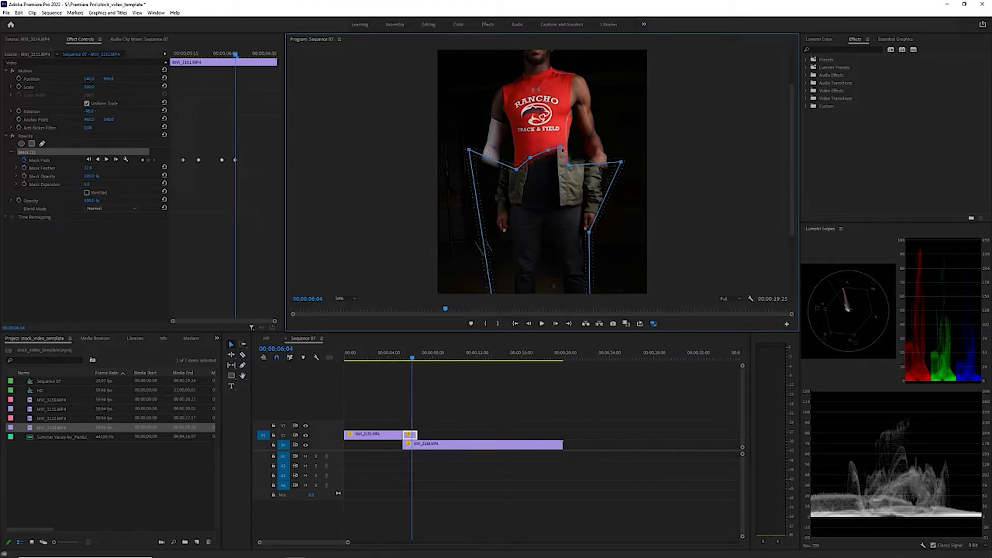
At 00:00:06:10, raise the mask's inner upper points over the chest to the shoulders and base of the neck
click(415, 359)
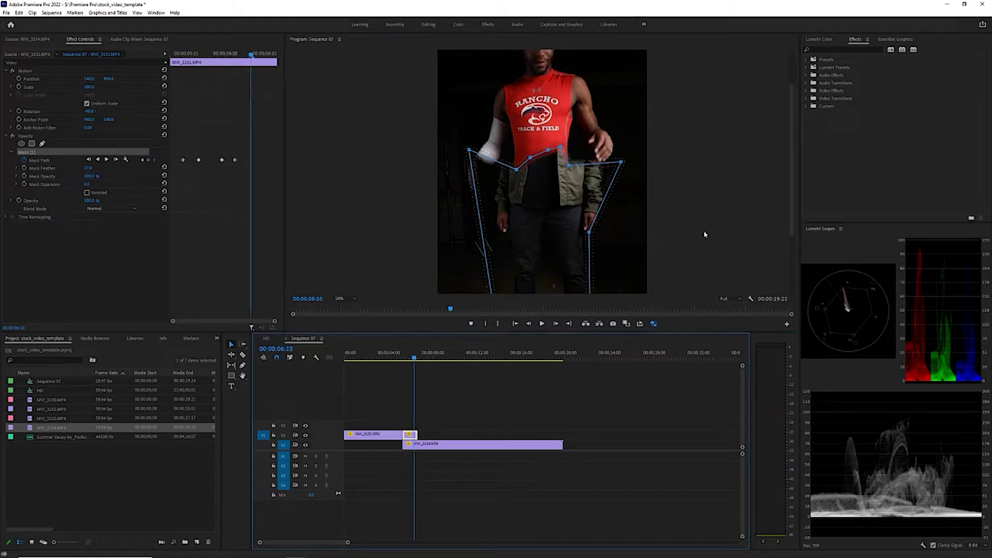
drag(793, 171, 795, 135)
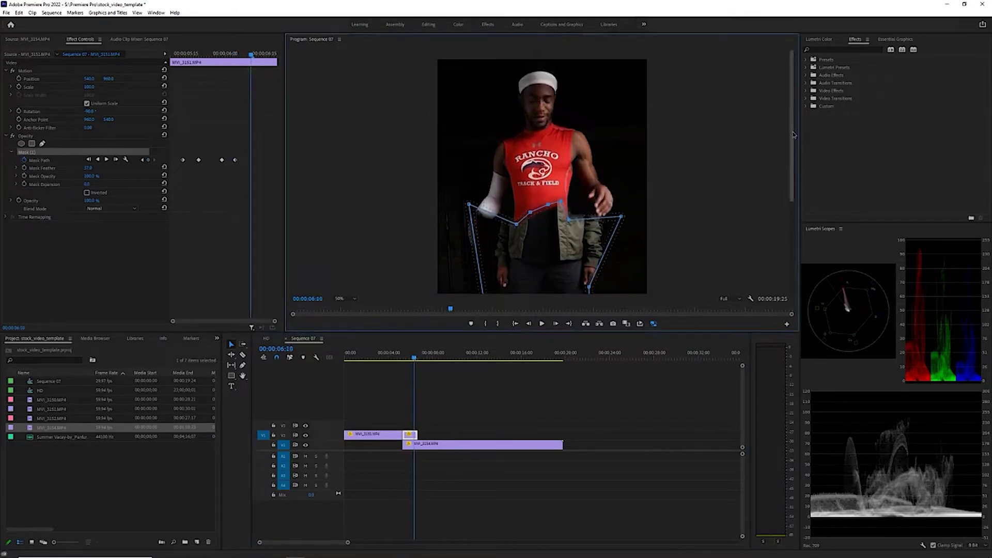
drag(518, 225, 518, 118)
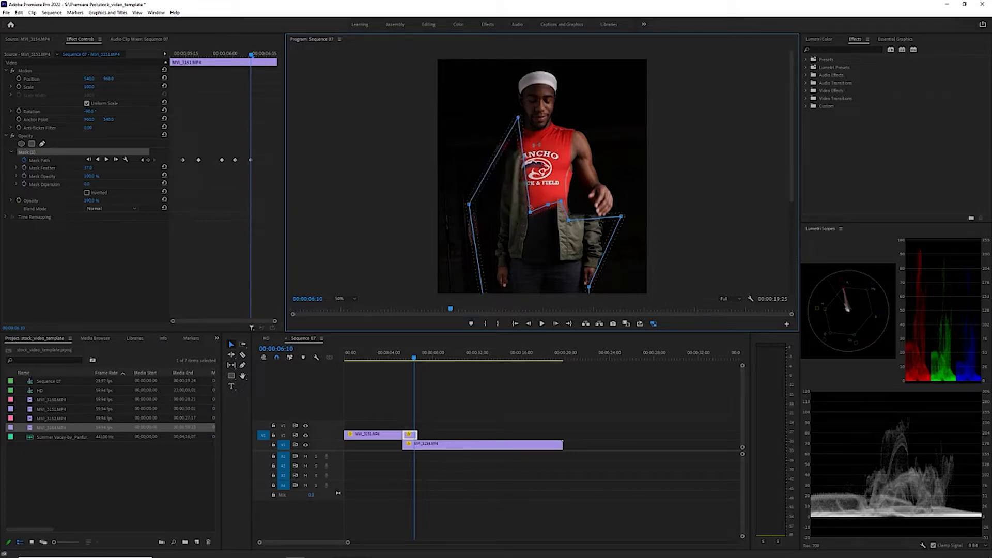
drag(534, 190, 531, 139)
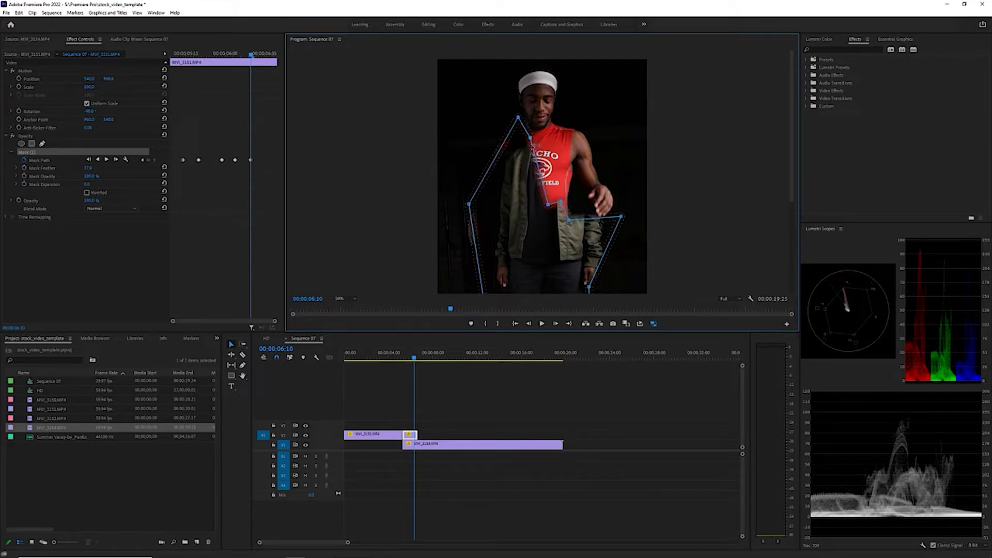
drag(549, 206, 552, 134)
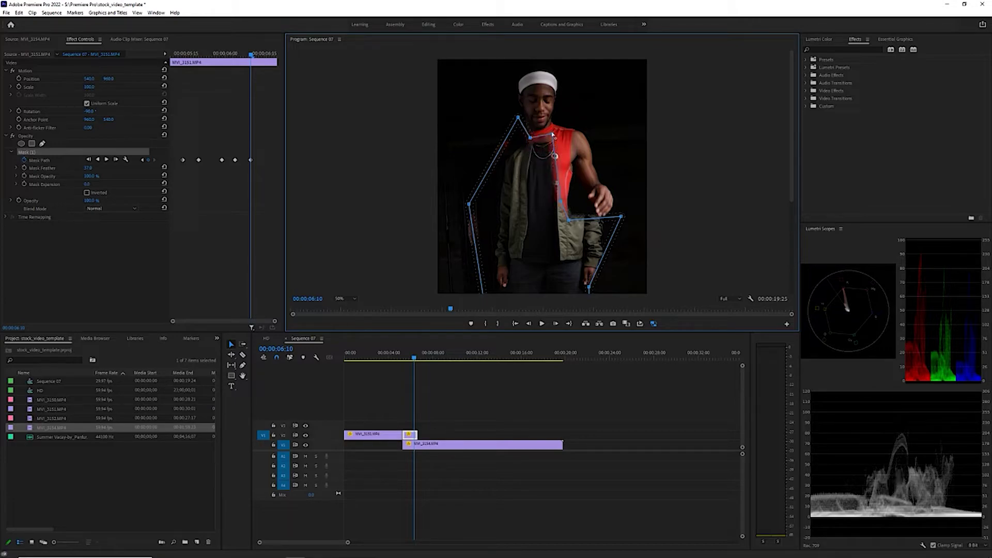
drag(562, 204, 567, 131)
drag(569, 220, 580, 125)
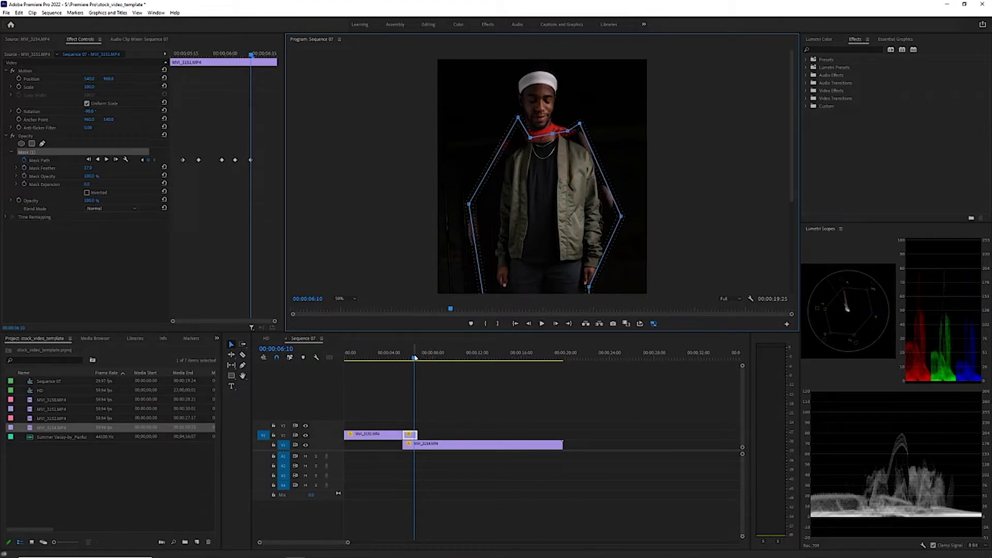
At 00:00:06:16, raise the mask's top points above the head and widen its sides to enclose both arms and hands
drag(414, 358, 418, 358)
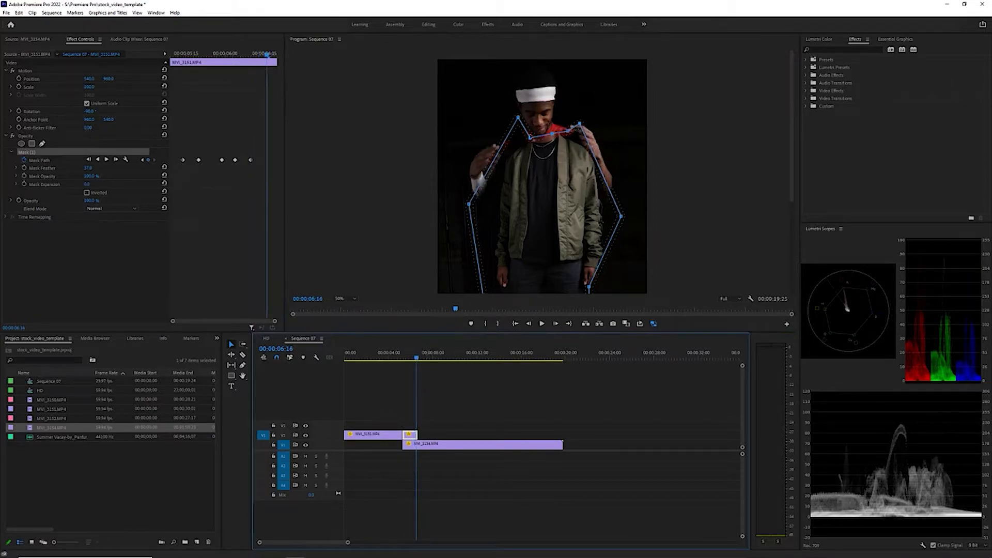
drag(531, 138, 506, 61)
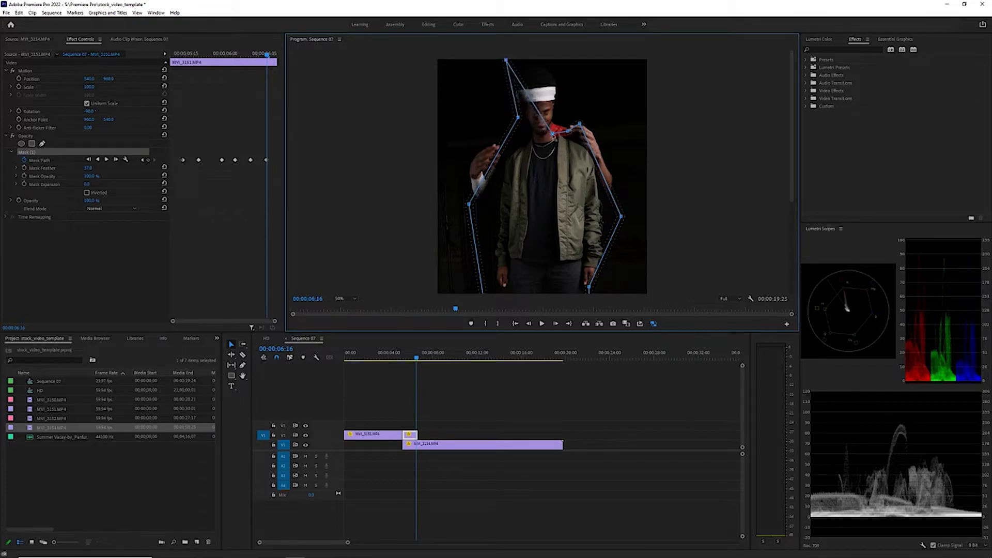
drag(552, 133, 559, 63)
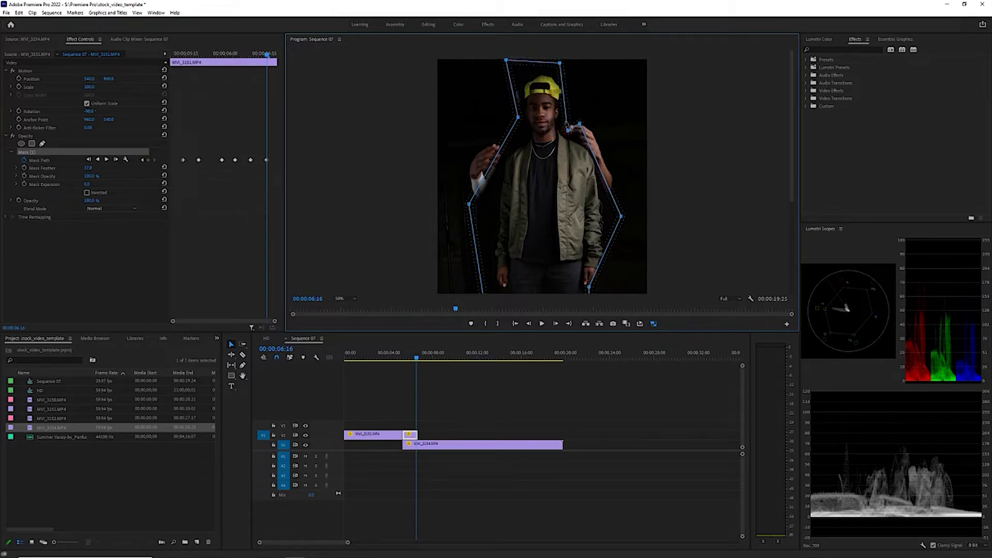
drag(568, 132, 575, 63)
drag(580, 125, 612, 106)
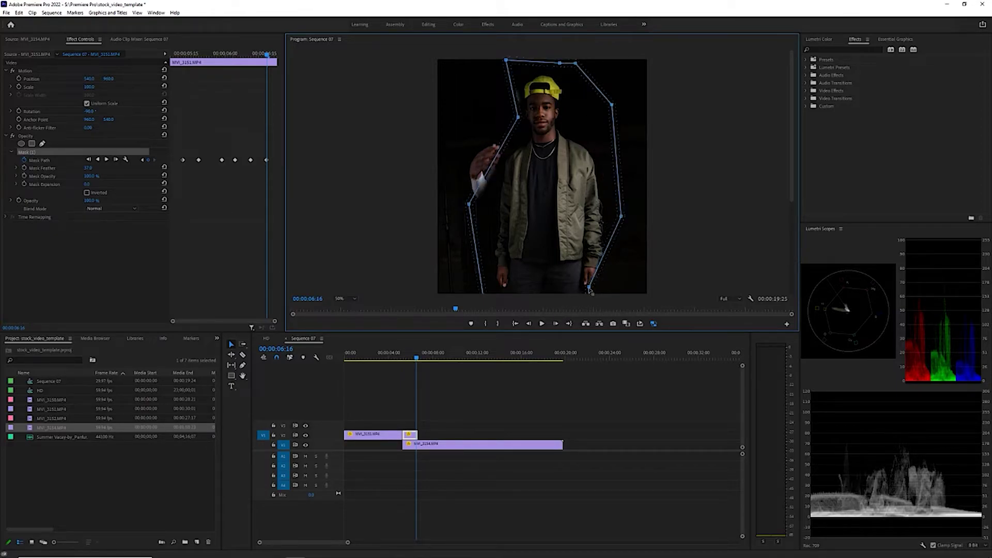
drag(589, 287, 612, 286)
drag(518, 117, 464, 114)
drag(469, 206, 463, 206)
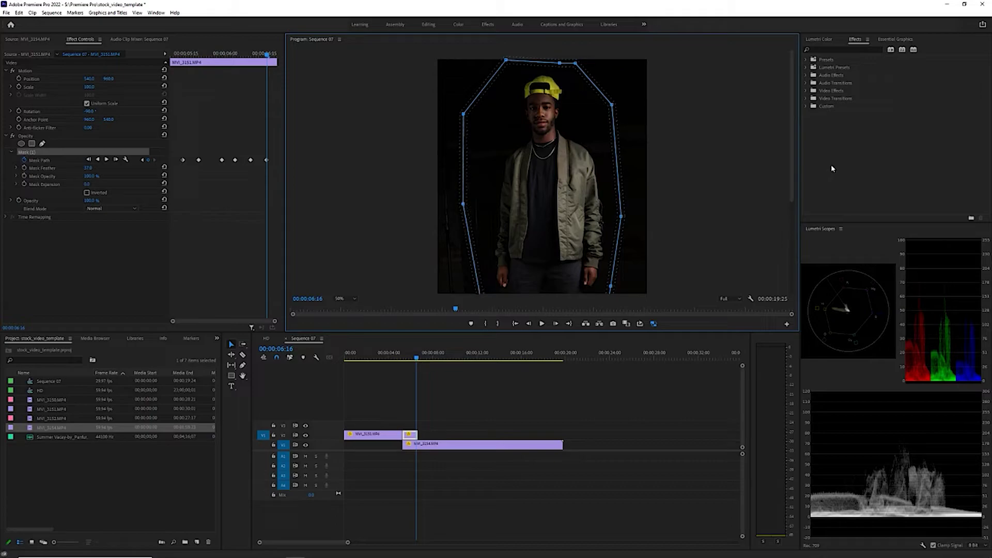
Invert the opacity mask, then select and copy all of its Mask Path keyframes
click(342, 299)
click(342, 306)
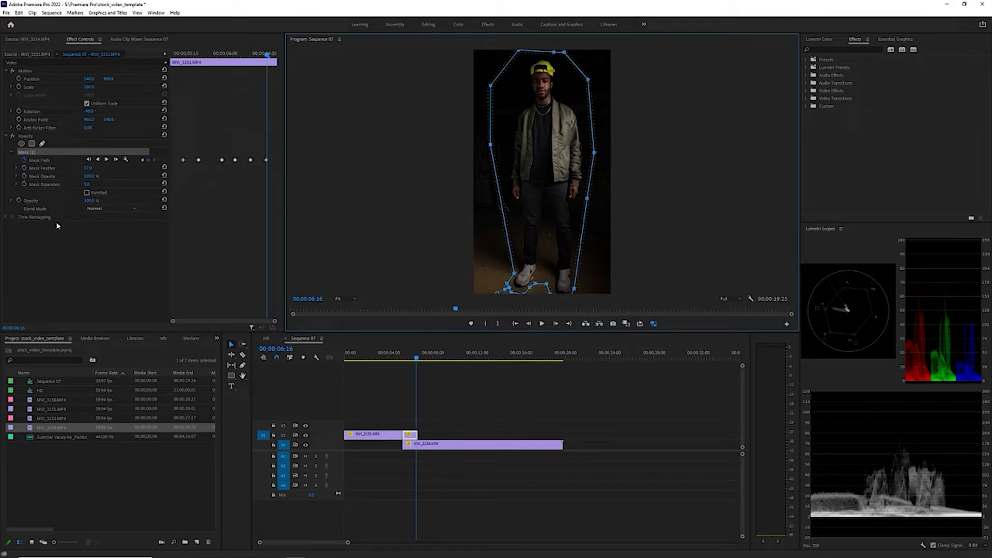
click(86, 193)
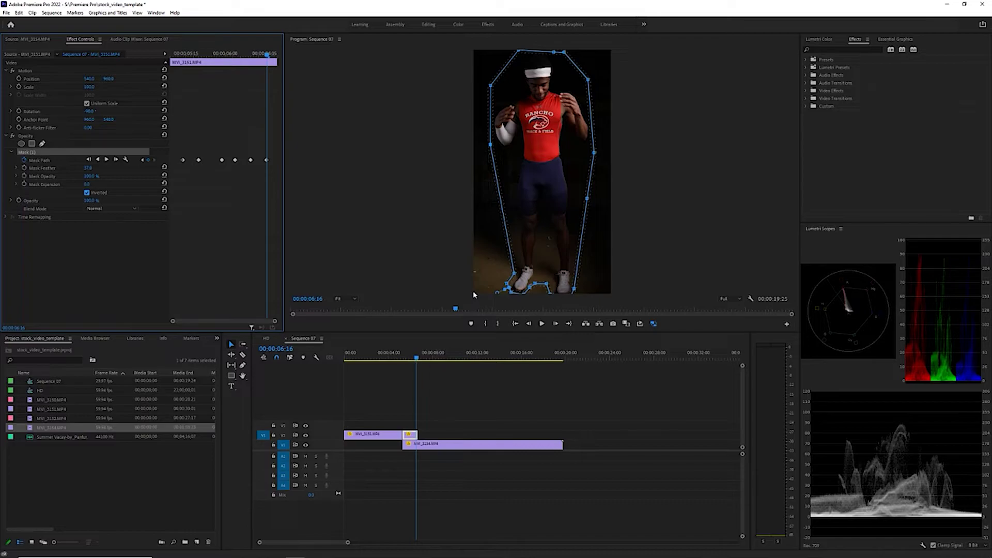
drag(178, 145, 273, 174)
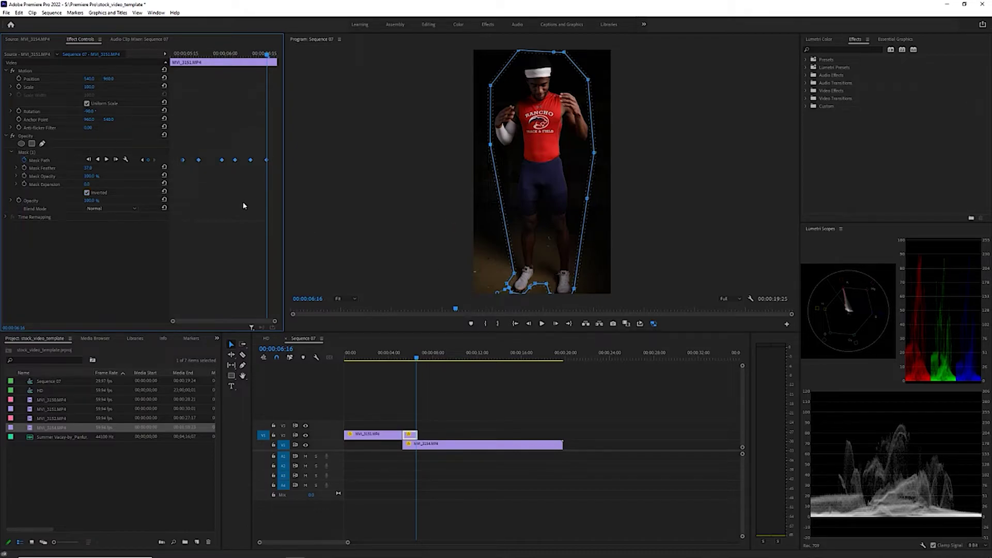
key(ctrl+c)
Play the sequence from 00:00:04:08 through the transition to check the inverted mask reveal
drag(416, 358, 392, 364)
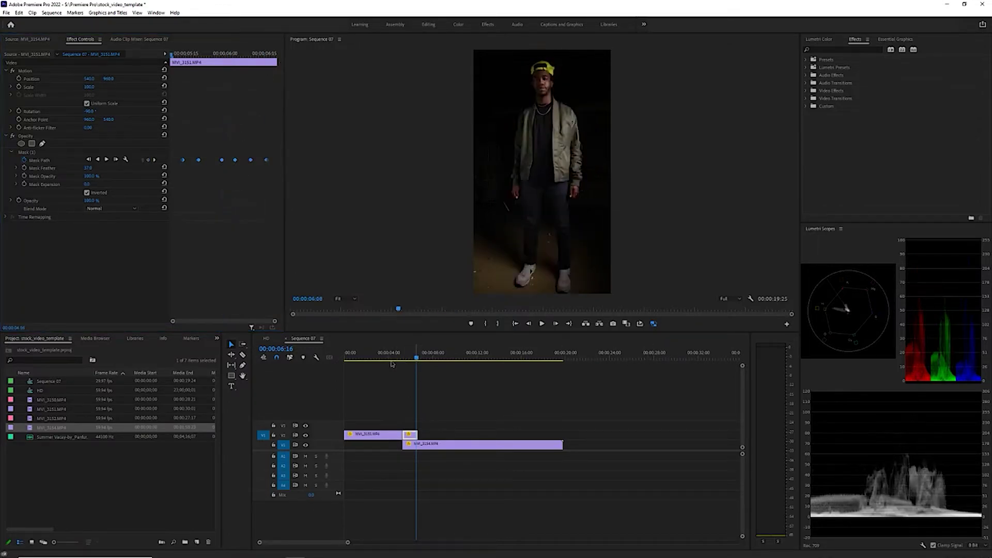
click(392, 362)
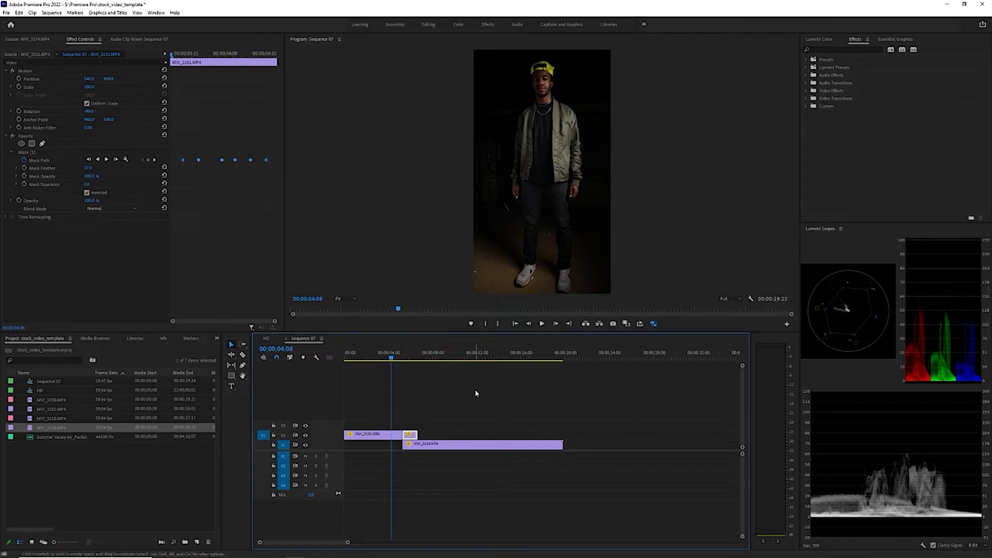
key(space)
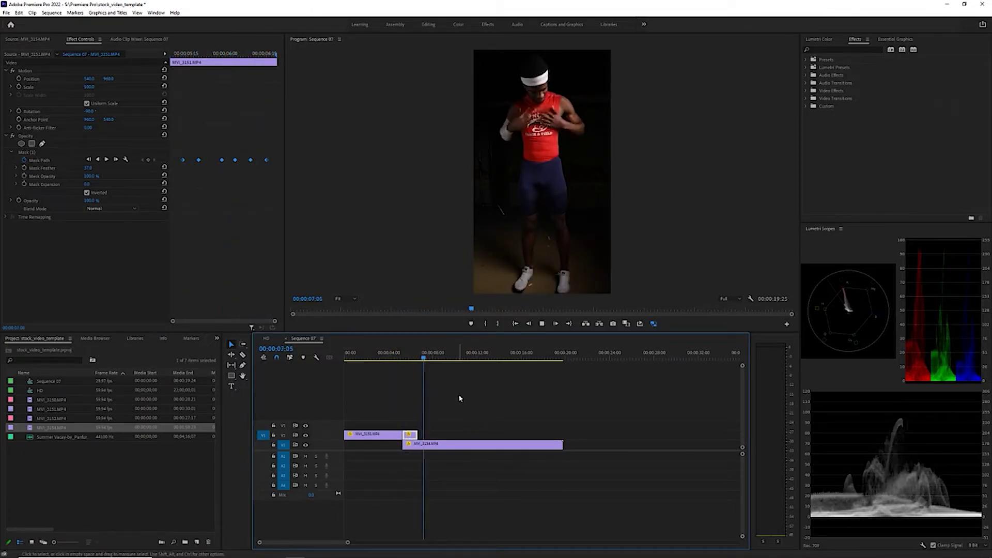
key(space)
Move the mask point beside the thigh outward at 00:00:06:09 and 00:00:06:10 to cover the leftover hand
mouse_move(428, 360)
mouse_down()
mouse_move(407, 362)
mouse_move(416, 359)
mouse_up()
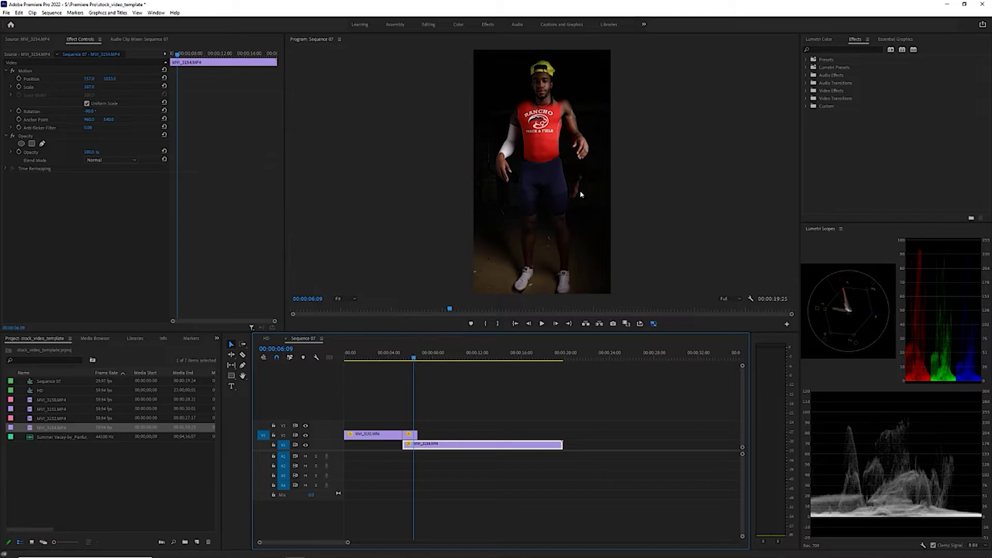
click(411, 436)
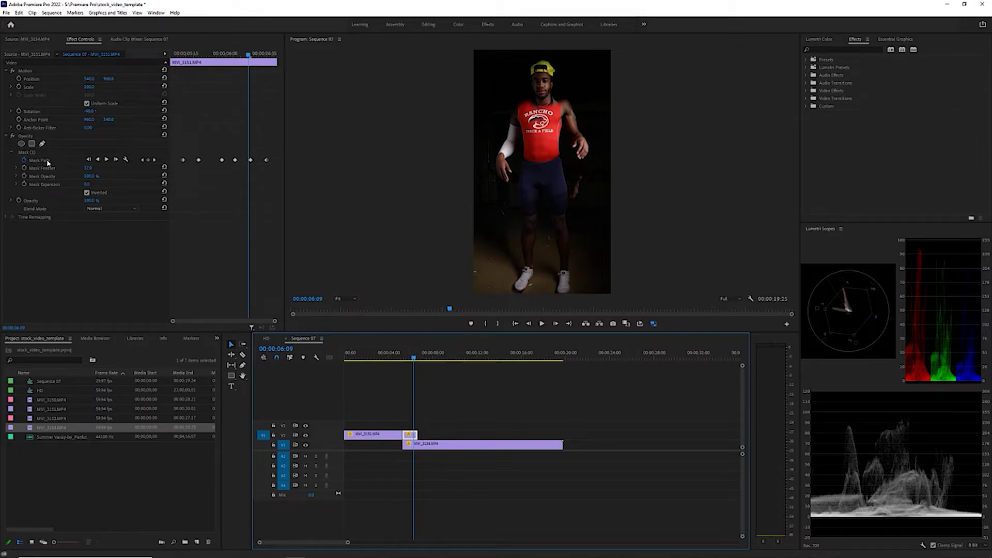
click(37, 164)
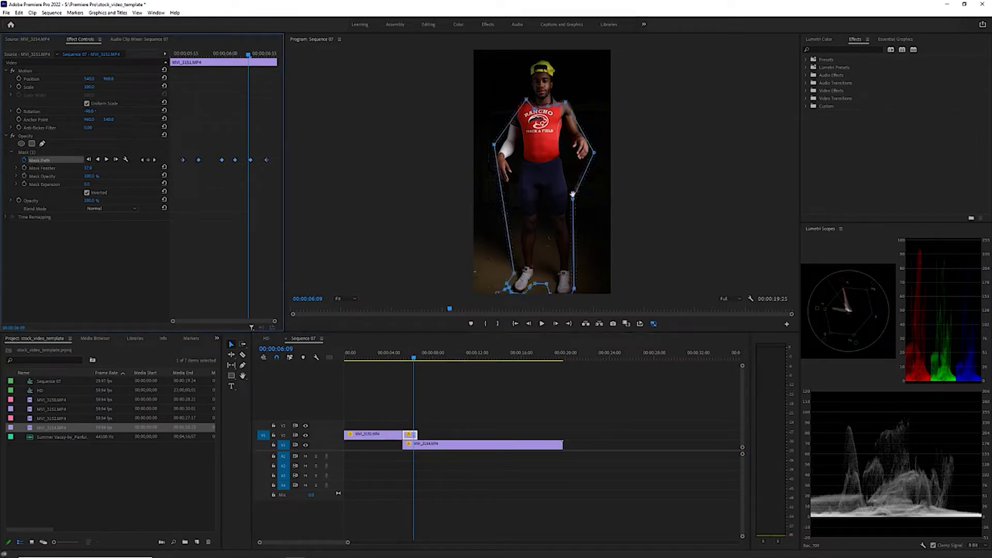
drag(575, 204, 590, 203)
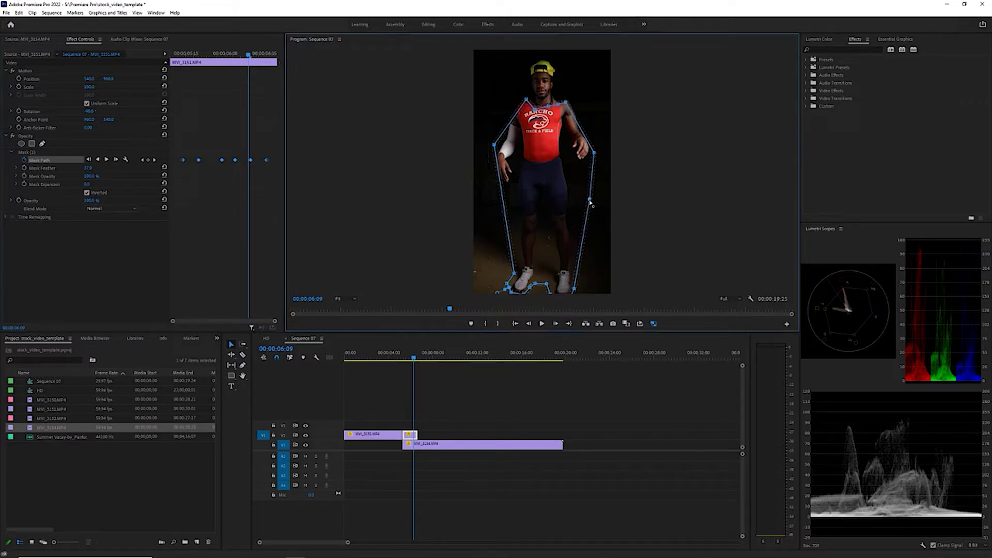
click(248, 161)
drag(250, 56, 254, 57)
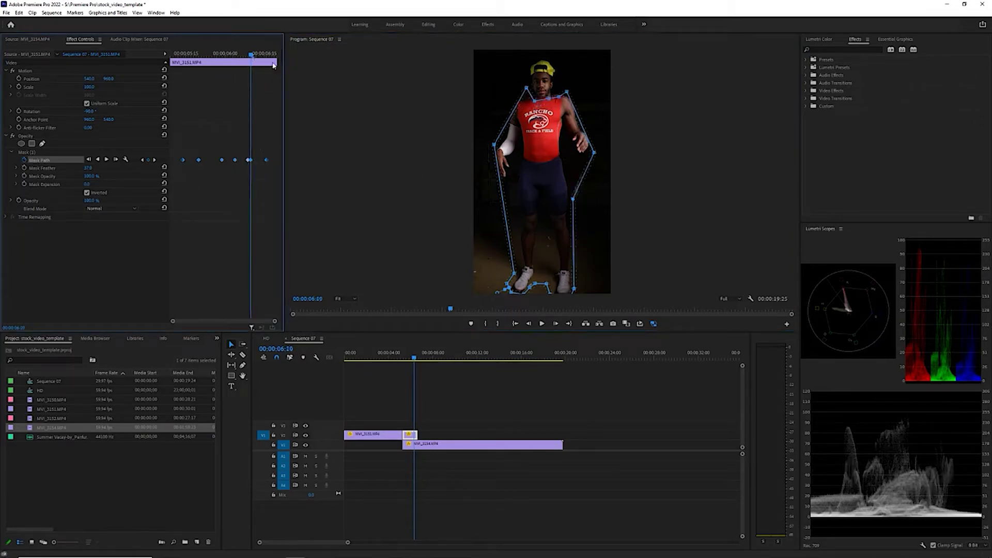
drag(574, 200, 592, 196)
Return to before the outfit change and play the transition again to review the corrected mask
drag(251, 56, 119, 103)
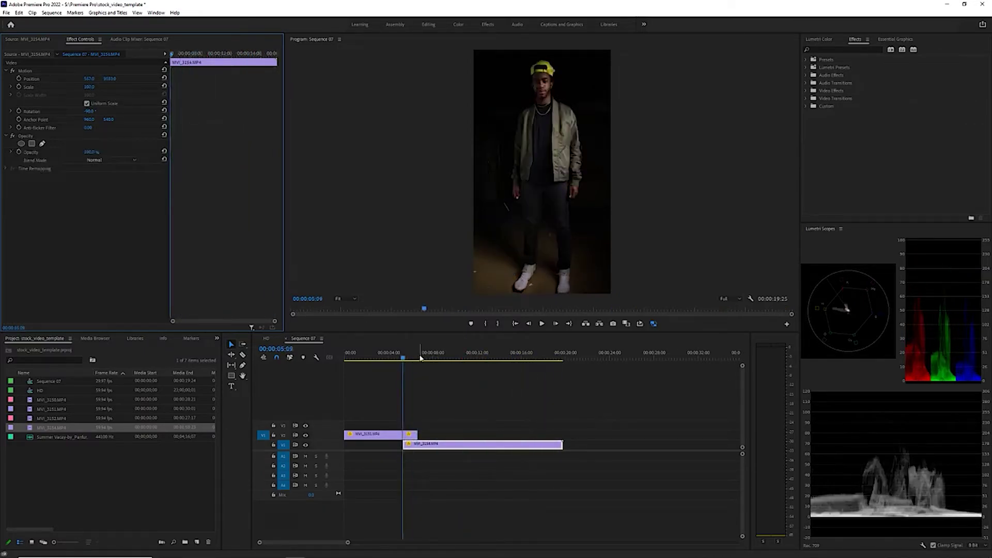
drag(404, 357, 388, 367)
key(space)
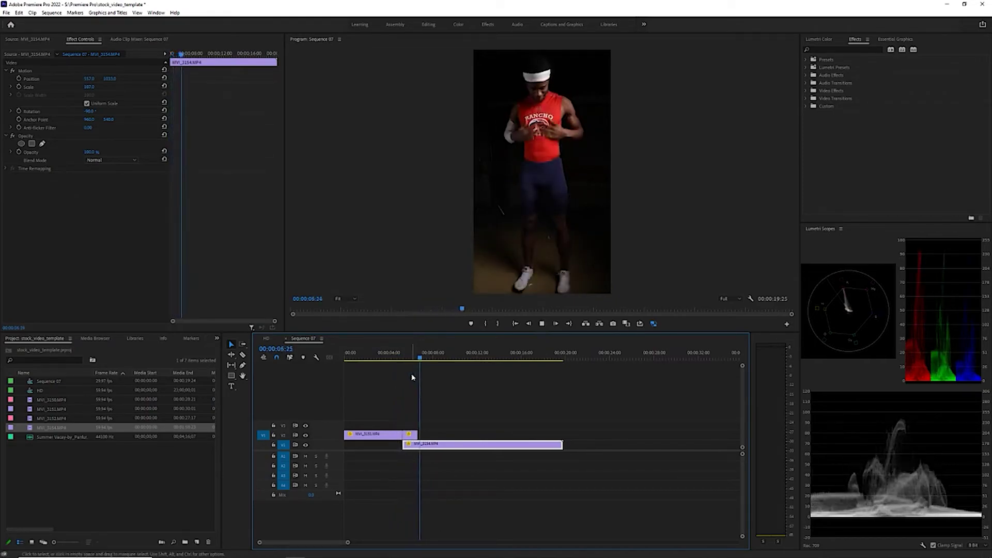
key(space)
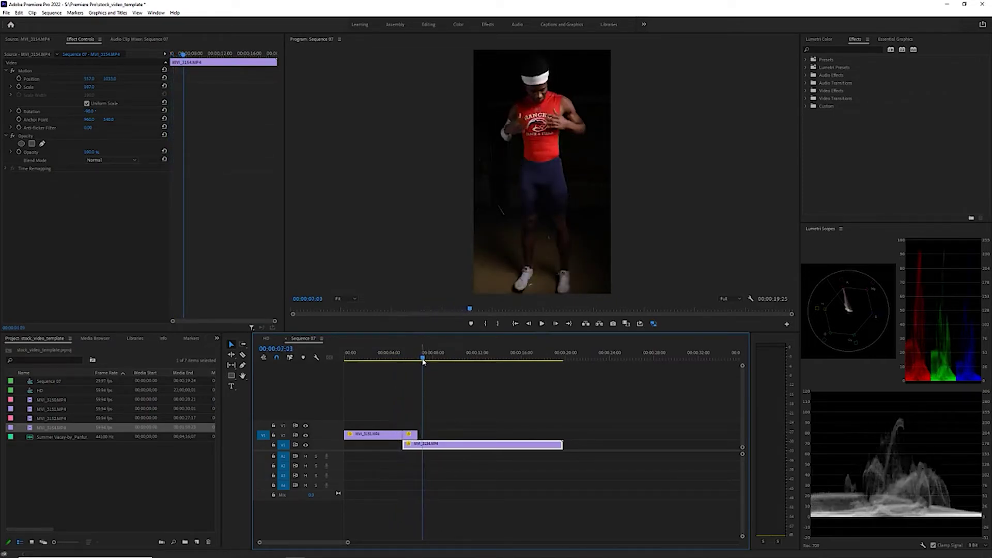
Nest the short masked clip on V2 at the outfit transition as its own sequence, keeping the suggested name
drag(423, 358, 409, 362)
click(411, 434)
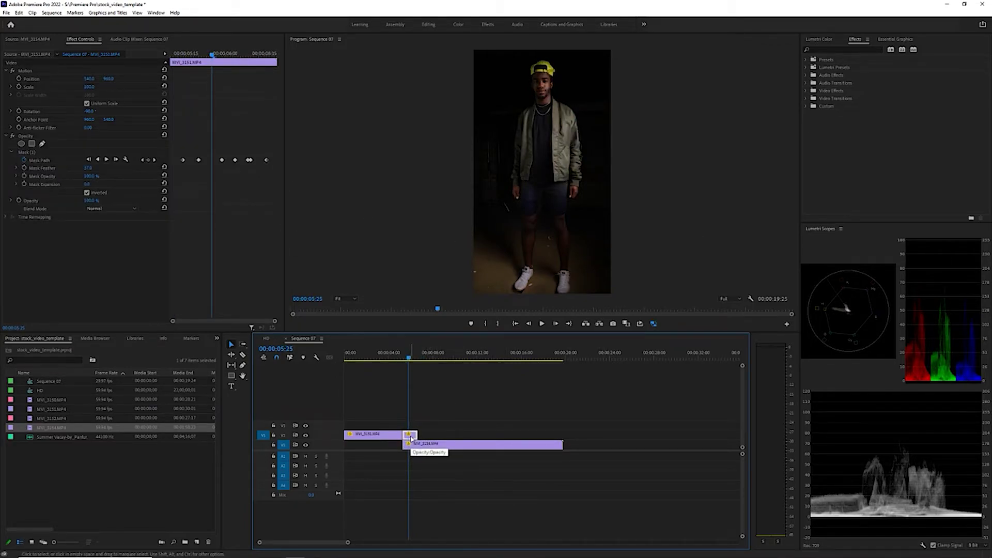
key(equal)
key(equal)
key(equal)
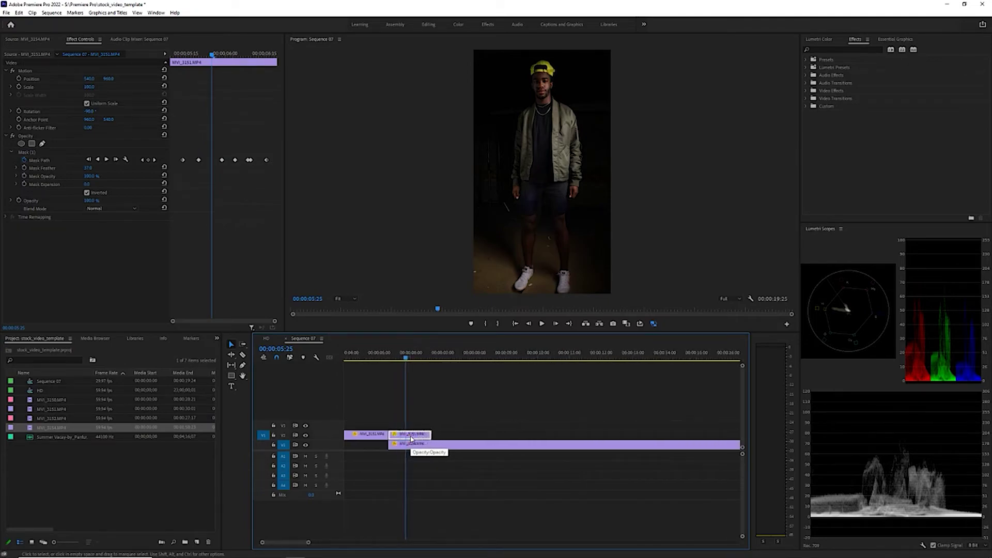
double_click(412, 438)
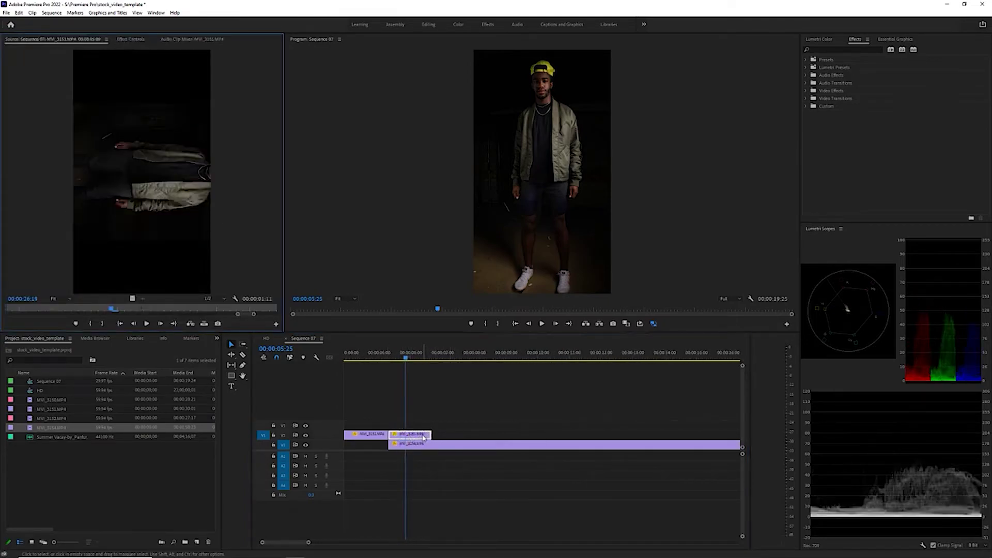
right_click(424, 436)
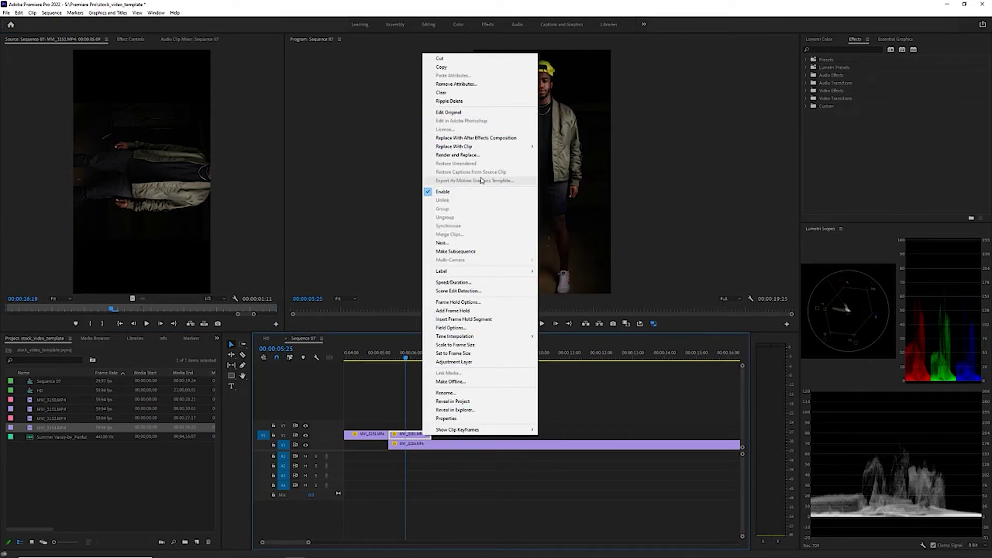
click(467, 244)
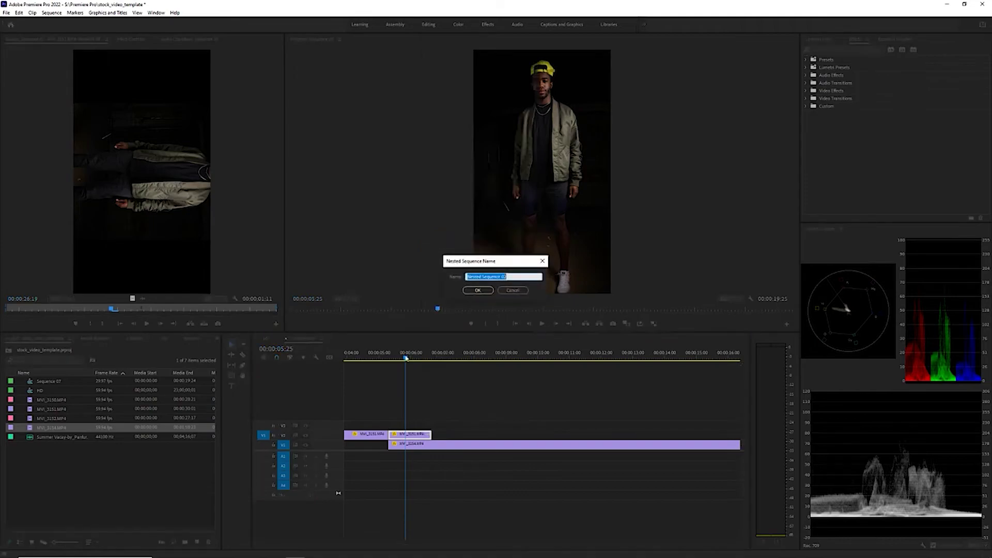
click(478, 290)
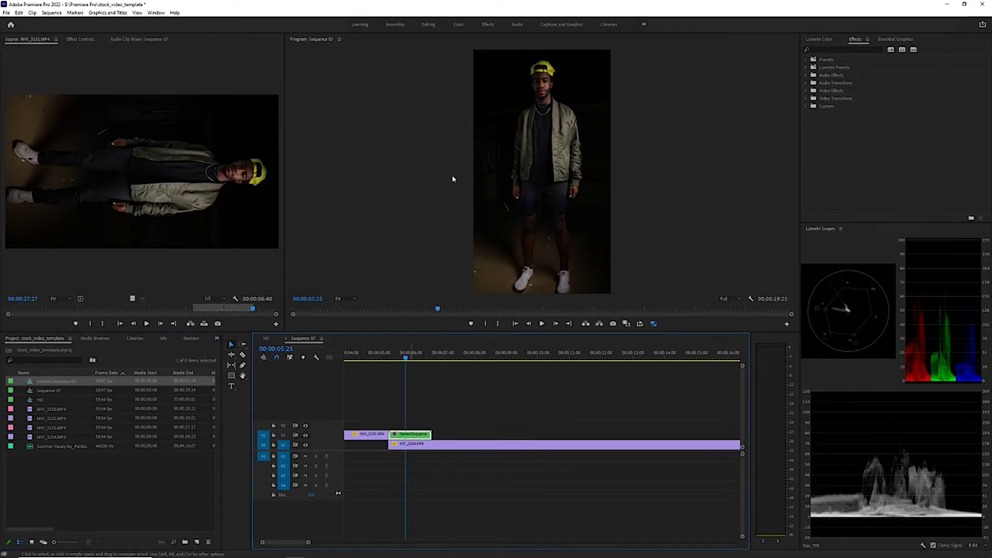
Search the effects for "glow" and apply Alpha Glow to the nested sequence on V2
click(79, 40)
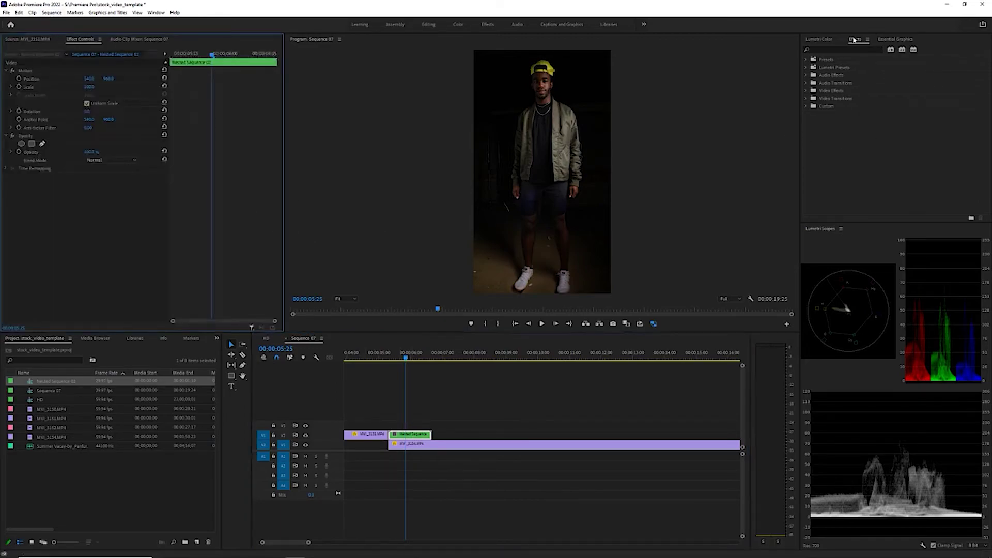
click(843, 49)
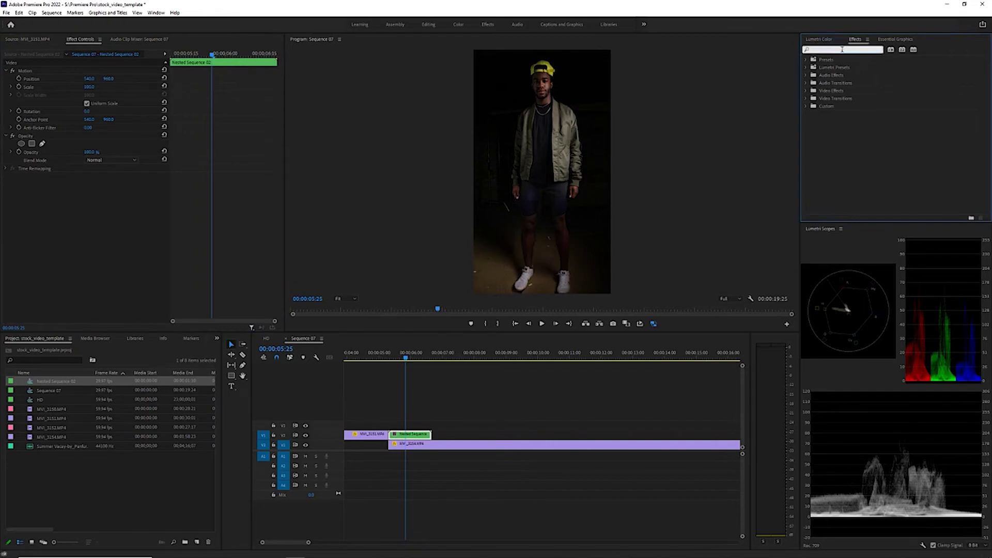
text(glow)
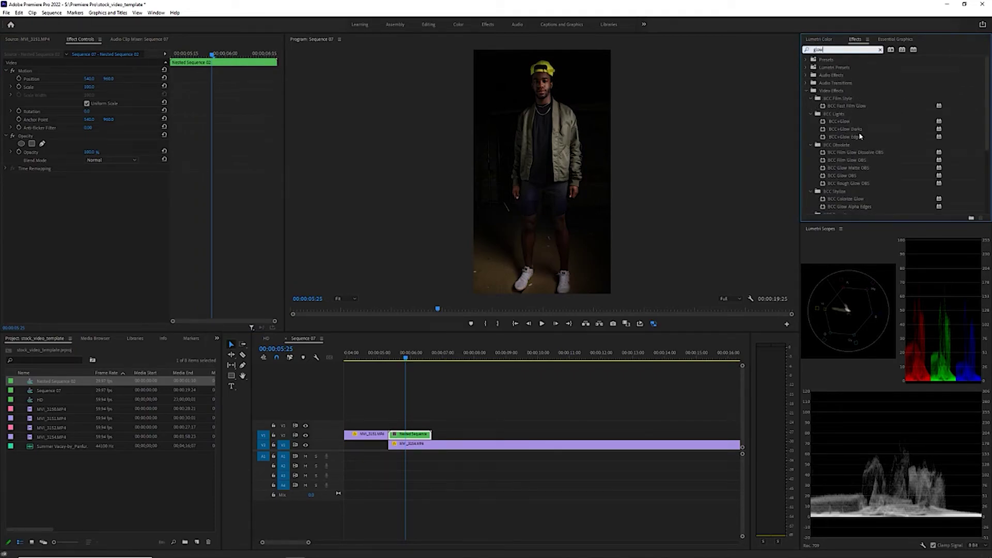
scroll(860, 135, down, 3)
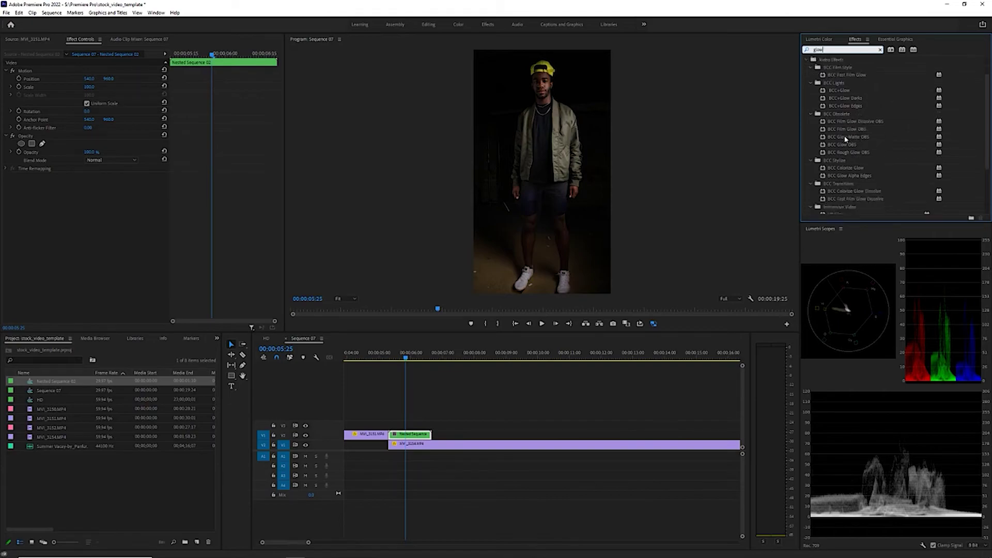
scroll(851, 149, down, 2)
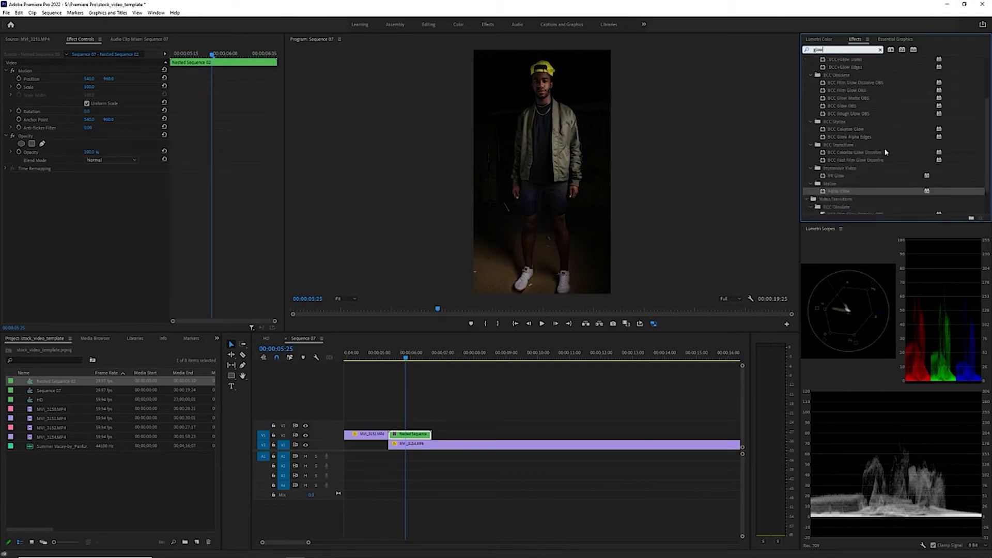
scroll(885, 152, down, 3)
drag(844, 158, 411, 436)
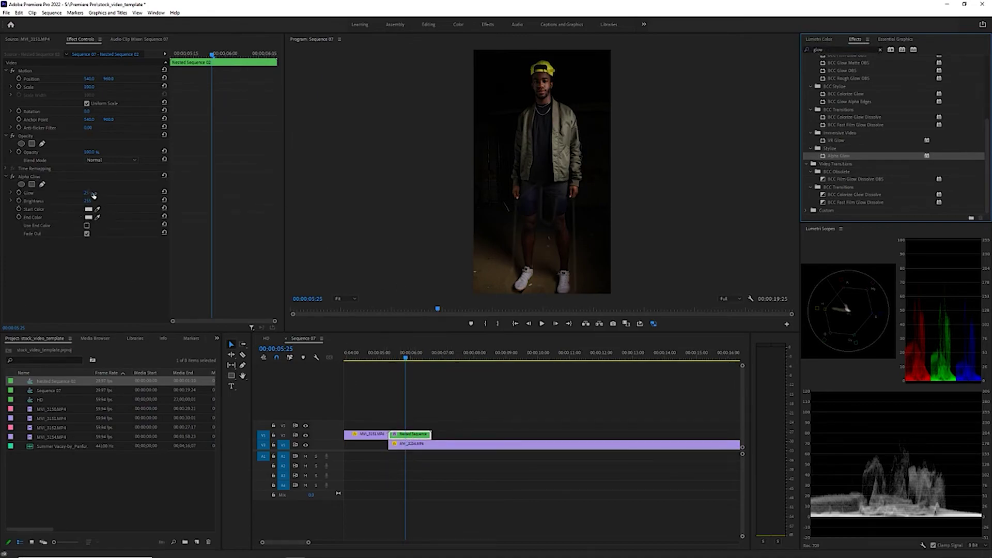
Set both the Start Color and the End Color of the Alpha Glow to bright green
click(91, 211)
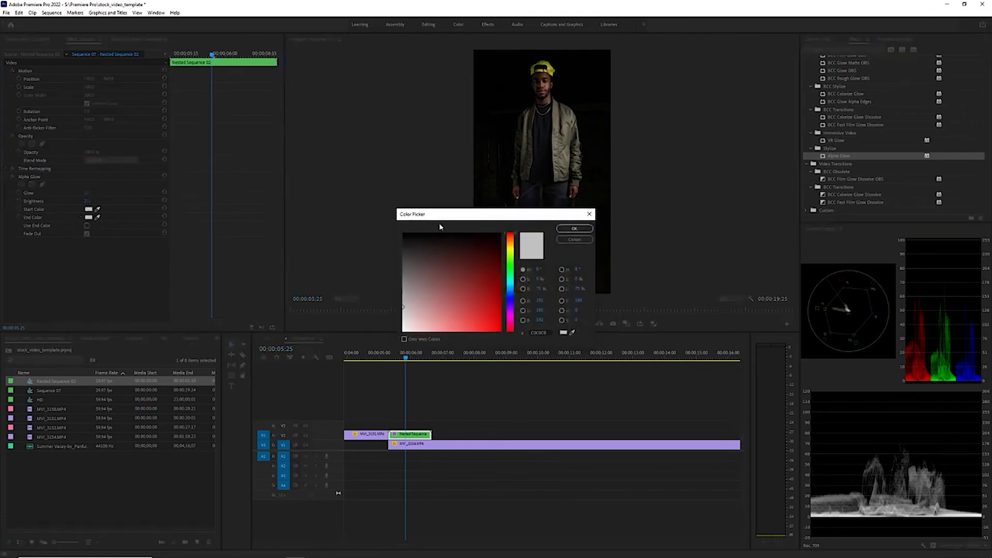
click(510, 261)
drag(485, 326, 488, 325)
click(579, 231)
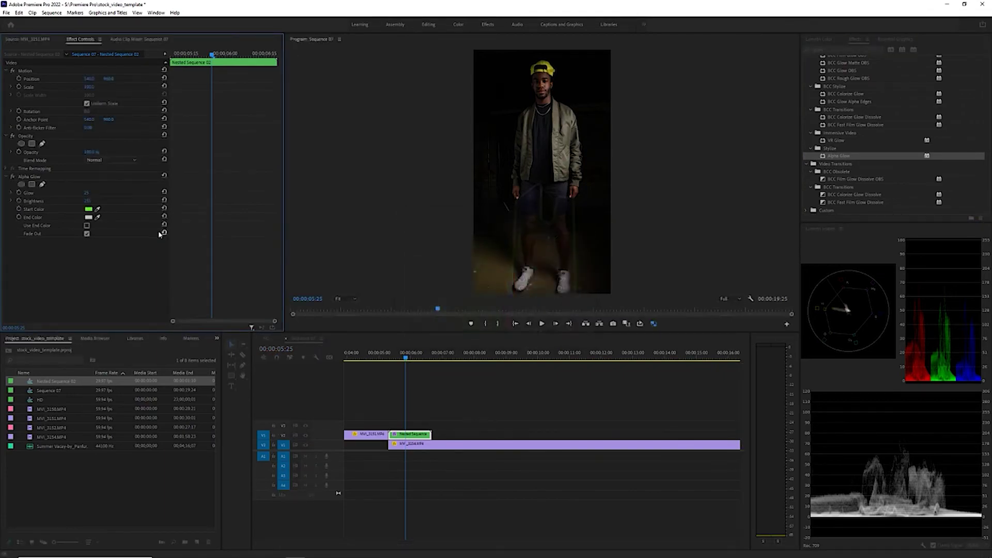
click(89, 217)
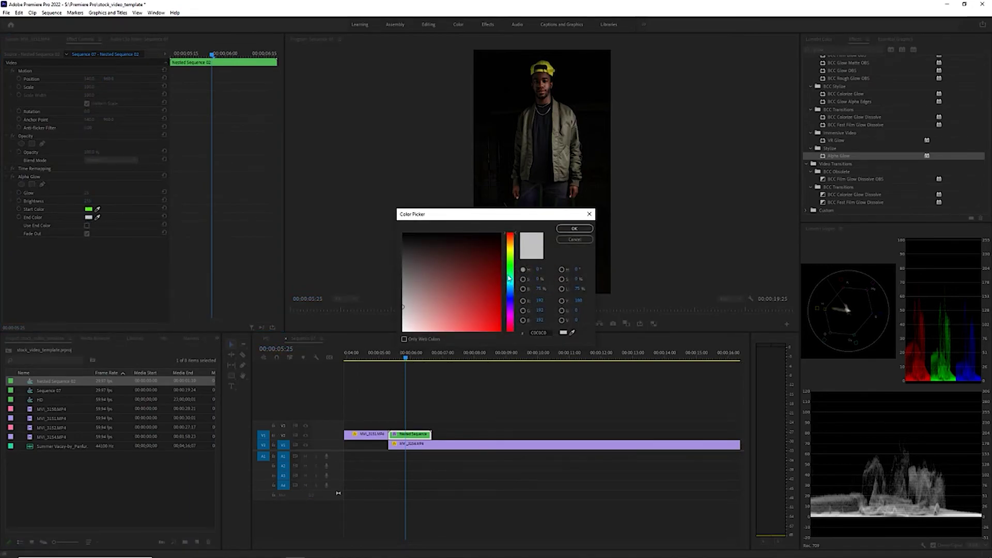
click(510, 270)
click(479, 322)
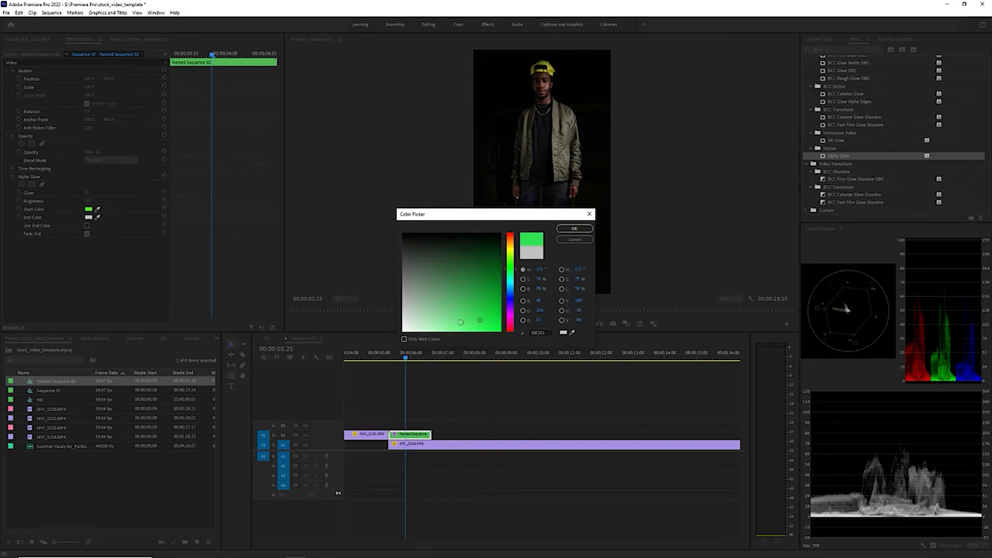
click(575, 229)
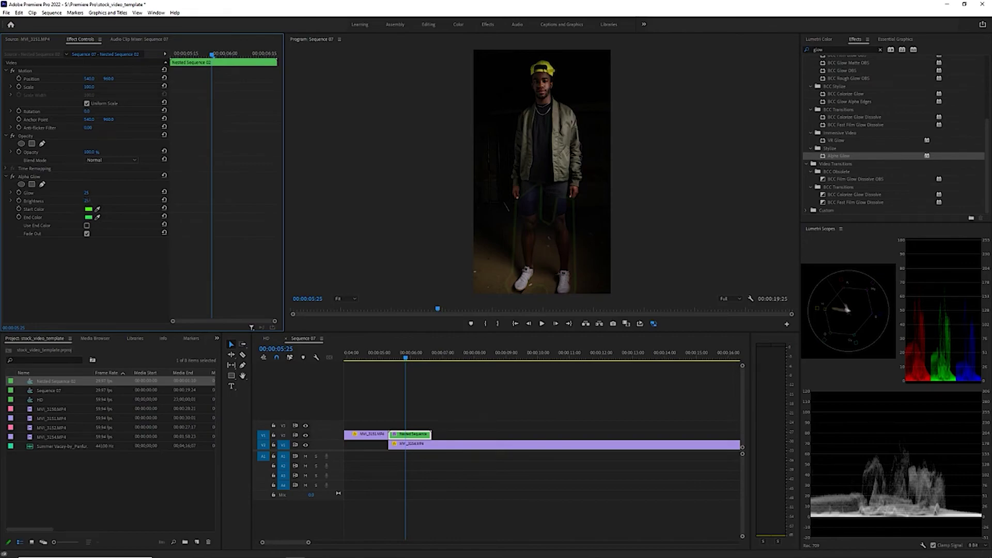
Set the Glow amount of the Alpha Glow effect to 100
click(86, 194)
text(100)
key(Return)
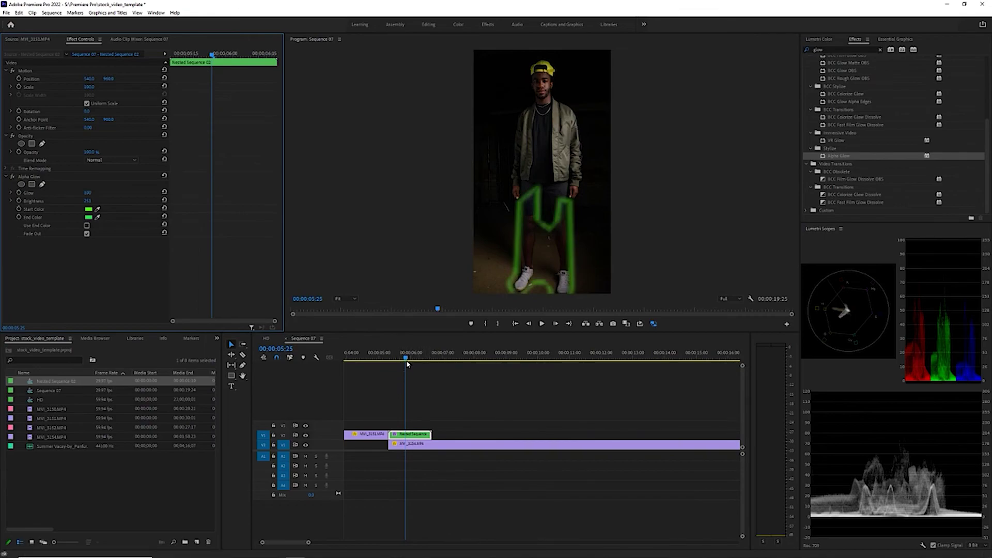
Play the outfit transition repeatedly from just before the nested sequence to review the green glow along the mask edge
click(376, 357)
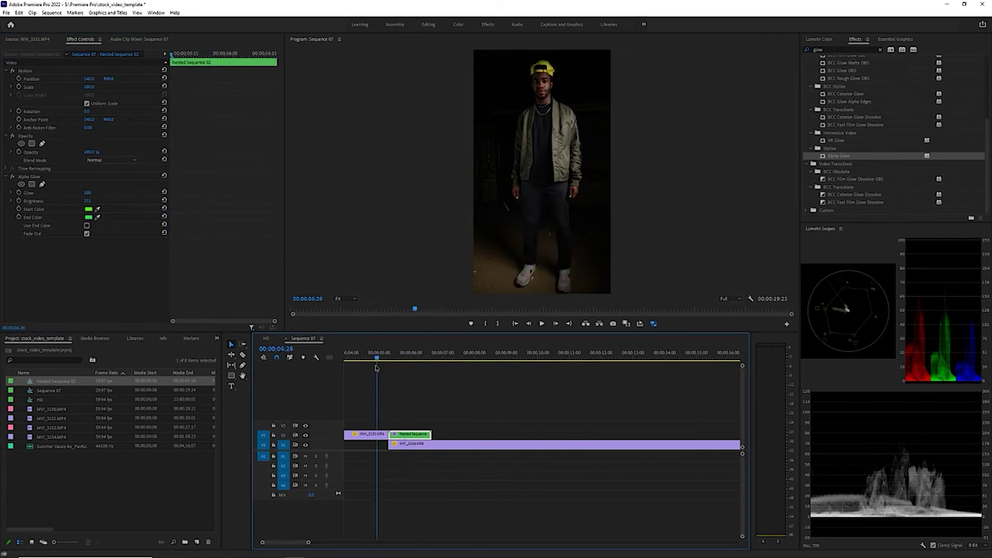
key(space)
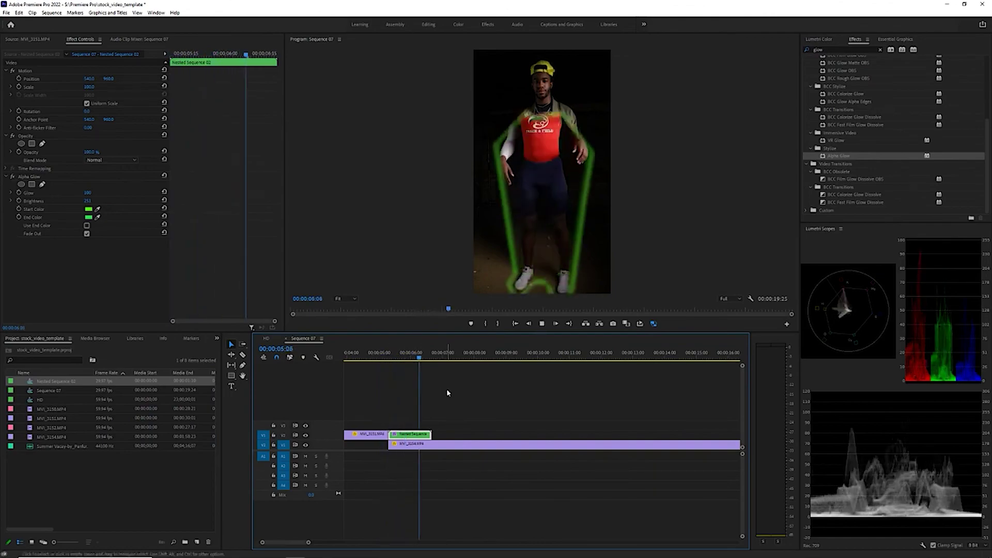
key(space)
drag(458, 357, 376, 380)
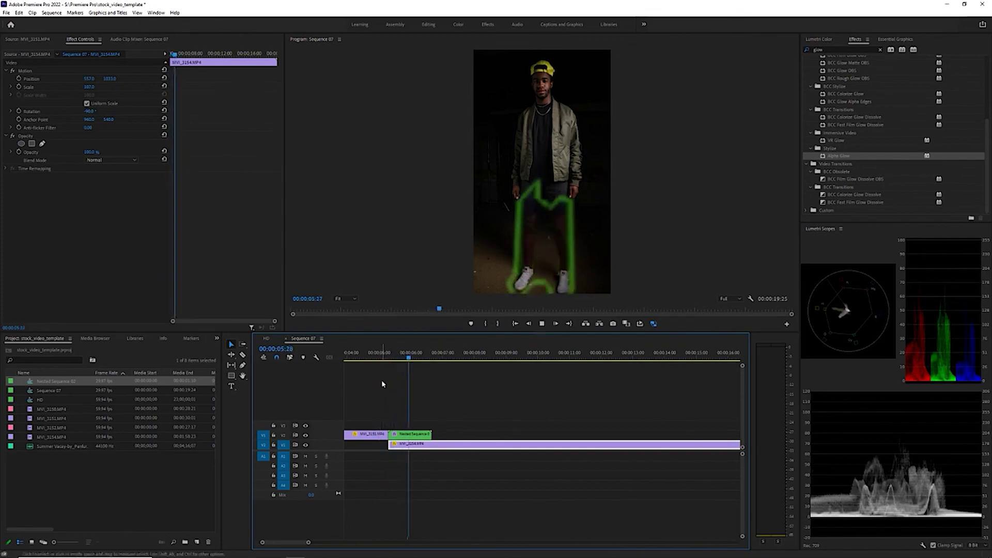
click(471, 364)
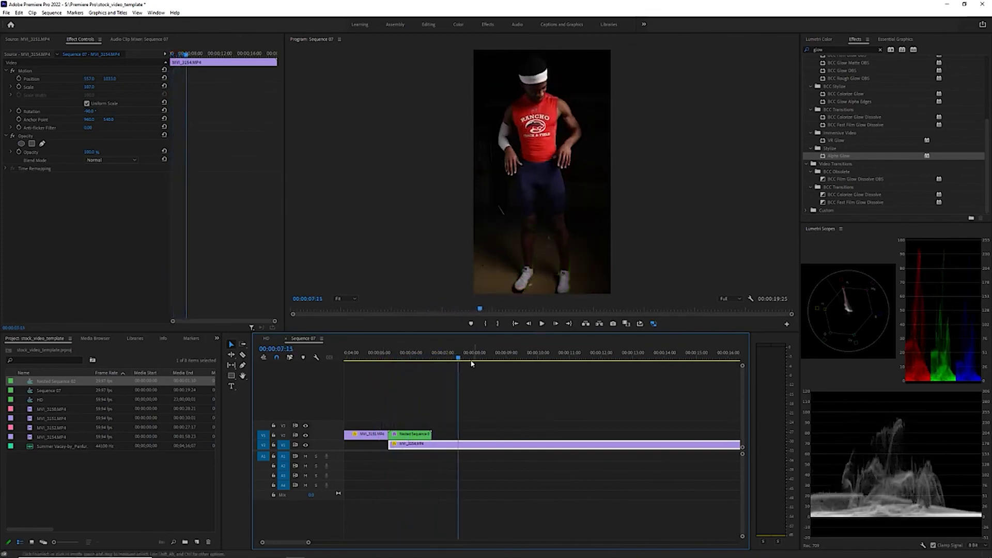
drag(459, 357, 397, 357)
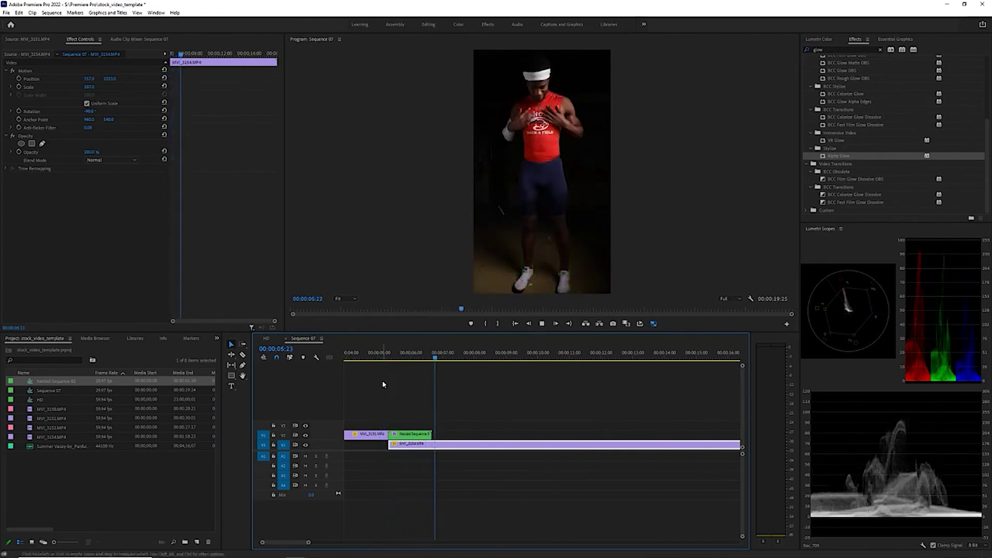
key(space)
drag(457, 358, 378, 381)
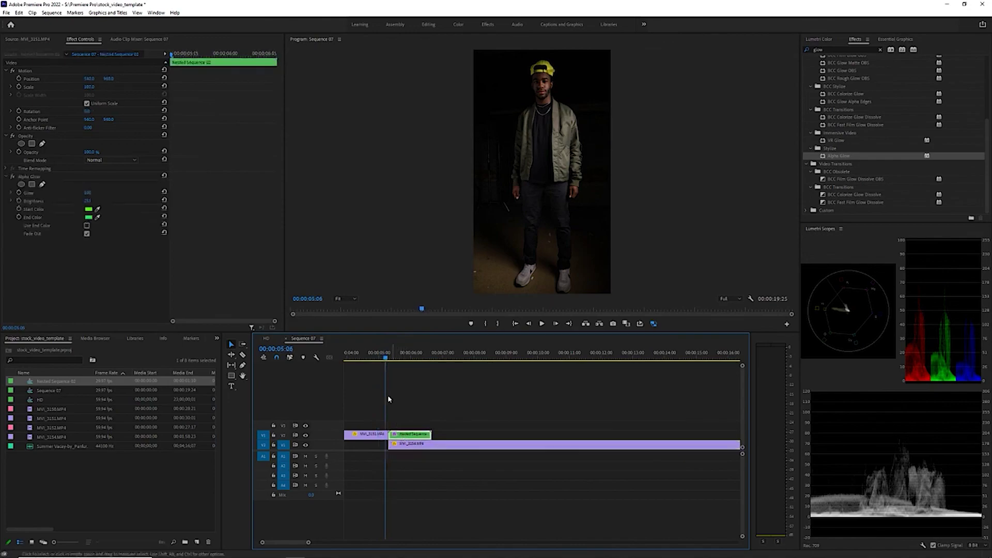
drag(386, 363, 362, 364)
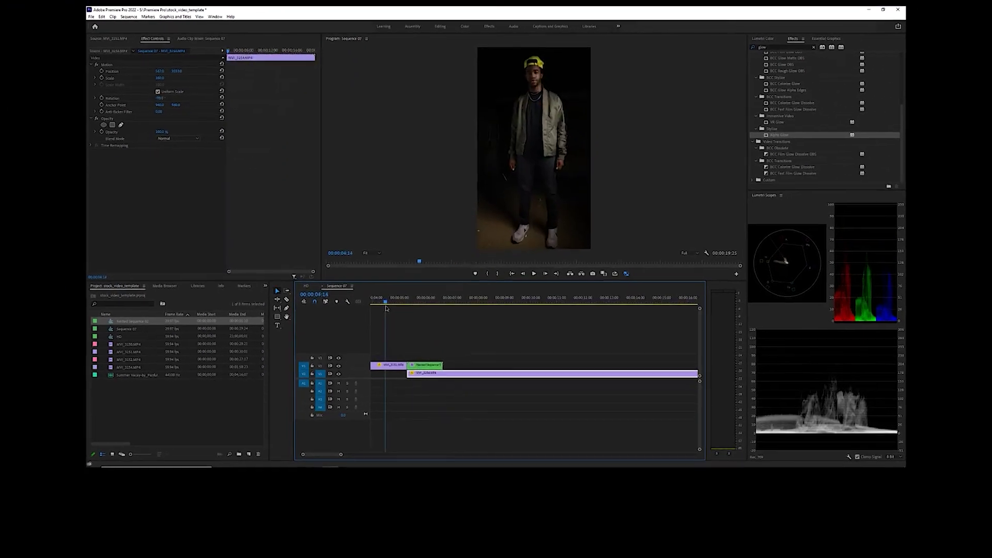